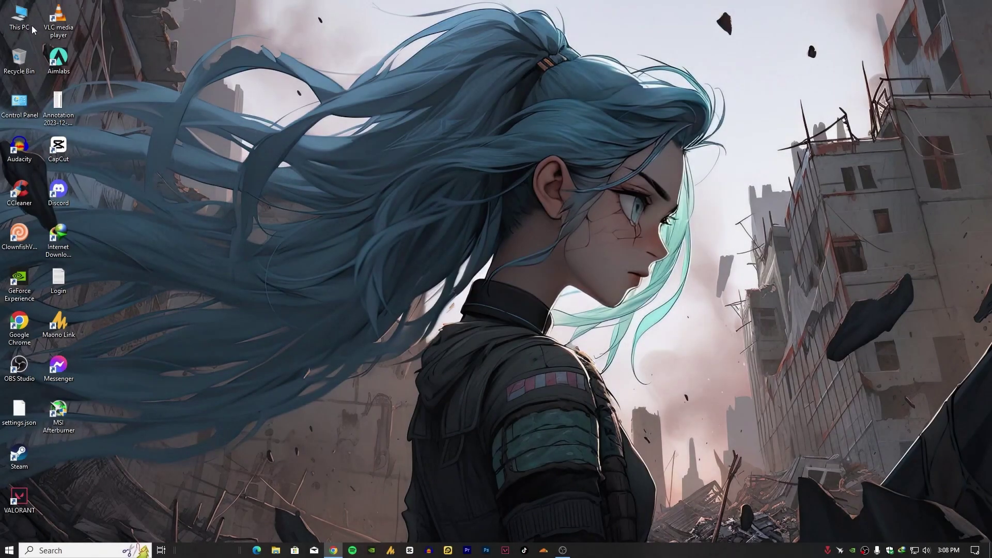
- Open This PC's About page in Settings and enlarge and reposition the window
{"action": "right_click", "coordinate": [19, 19]}
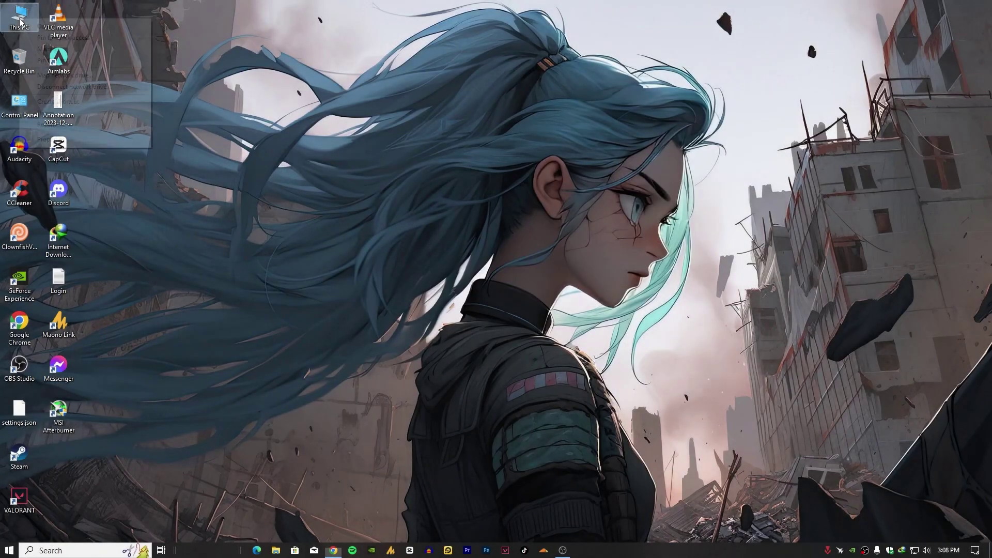
{"action": "left_click", "coordinate": [50, 139]}
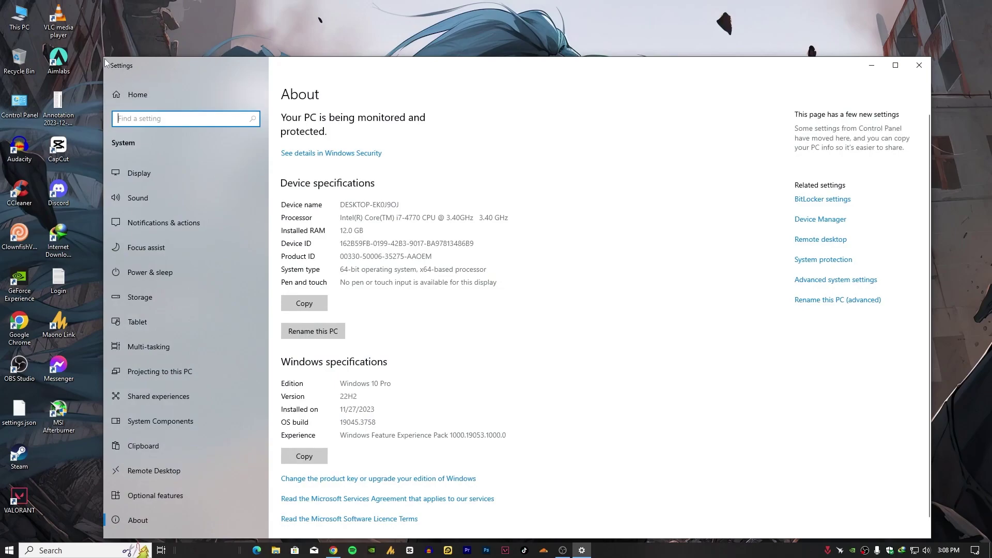
{"action": "mouse_move", "coordinate": [100, 55]}
{"action": "left_mouse_down"}
{"action": "mouse_move", "coordinate": [54, 73]}
{"action": "mouse_move", "coordinate": [57, 84]}
{"action": "left_mouse_up"}
{"action": "left_click_drag", "start_coordinate": [274, 98], "coordinate": [267, 53]}
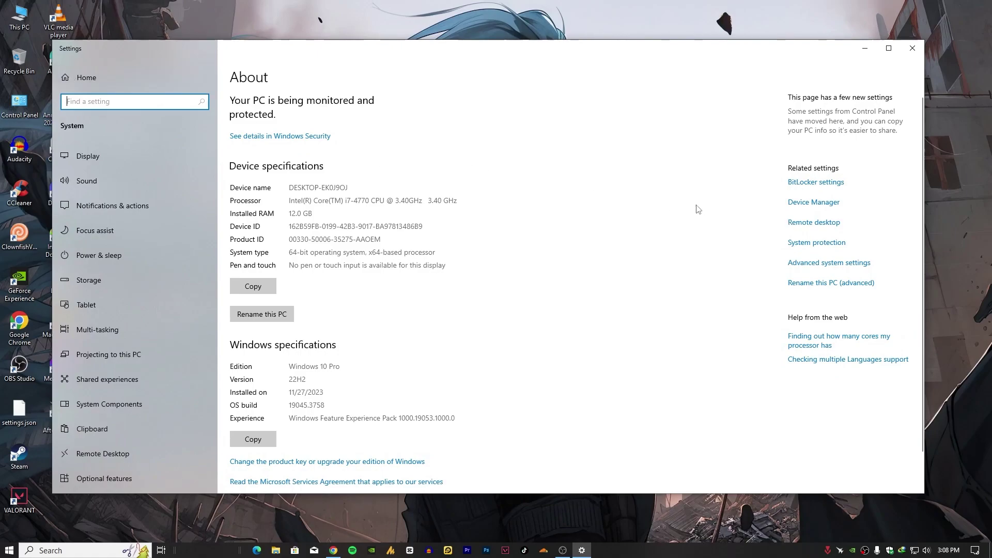
- Open Device Manager and expand the Audio inputs and outputs branch
{"action": "left_click", "coordinate": [820, 206]}
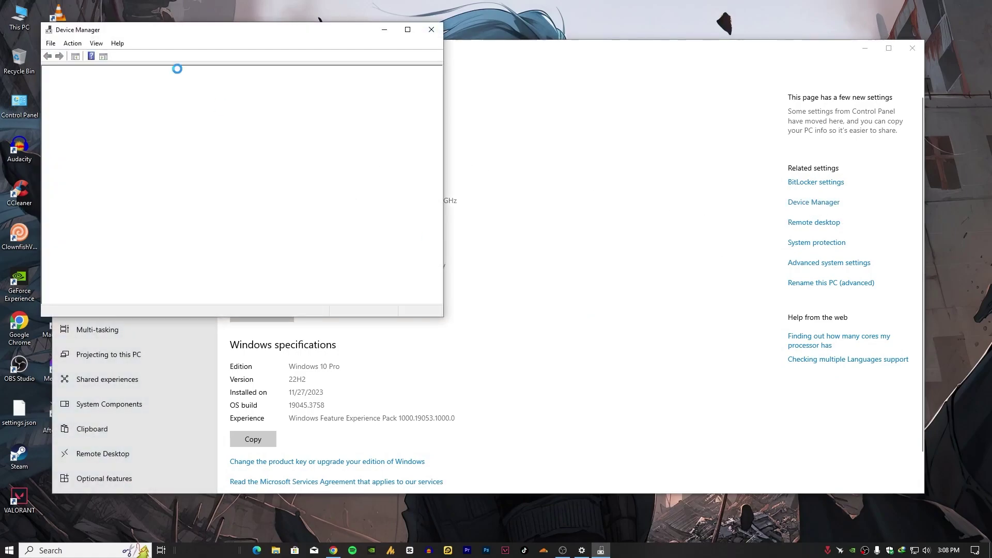
{"action": "left_click_drag", "start_coordinate": [177, 29], "coordinate": [412, 91]}
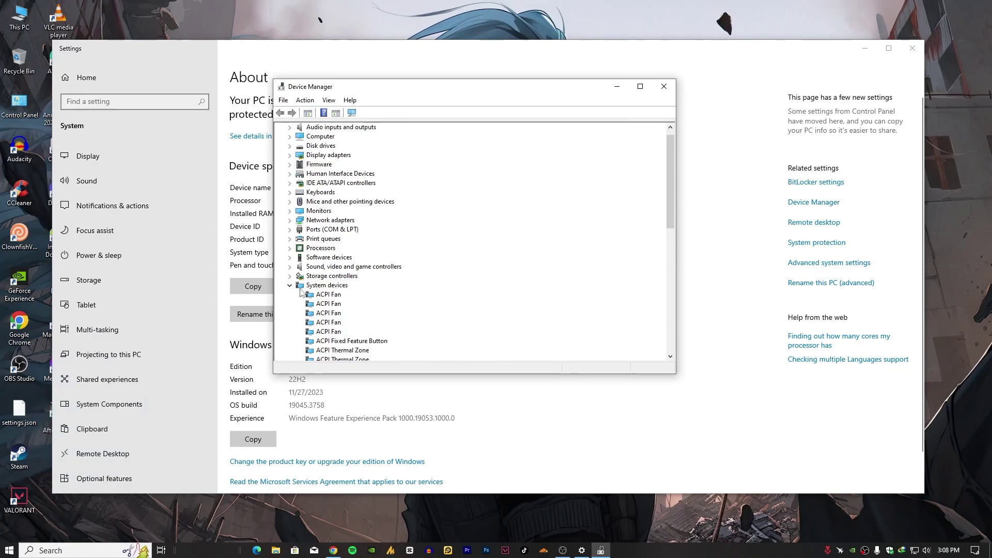
{"action": "left_click", "coordinate": [289, 295]}
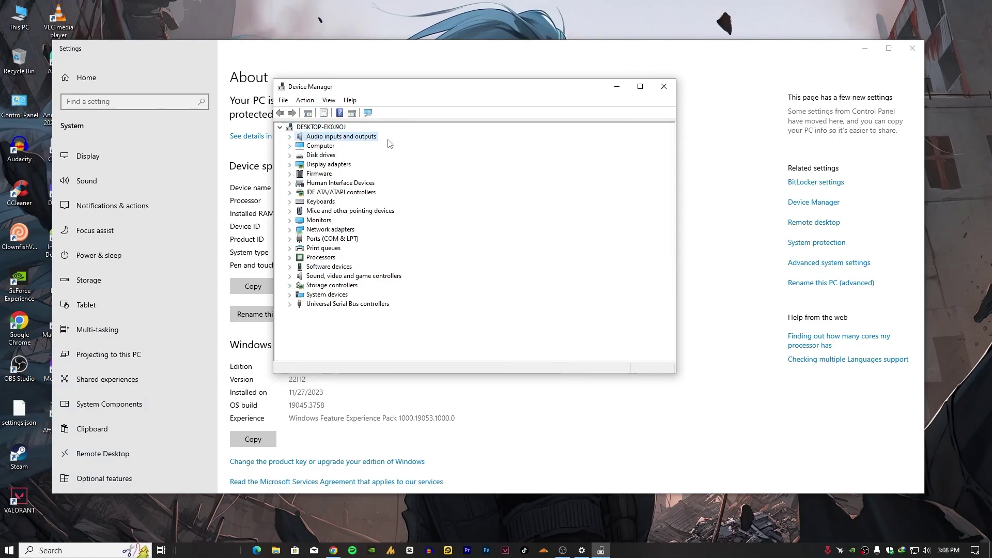
{"action": "left_click", "coordinate": [291, 137]}
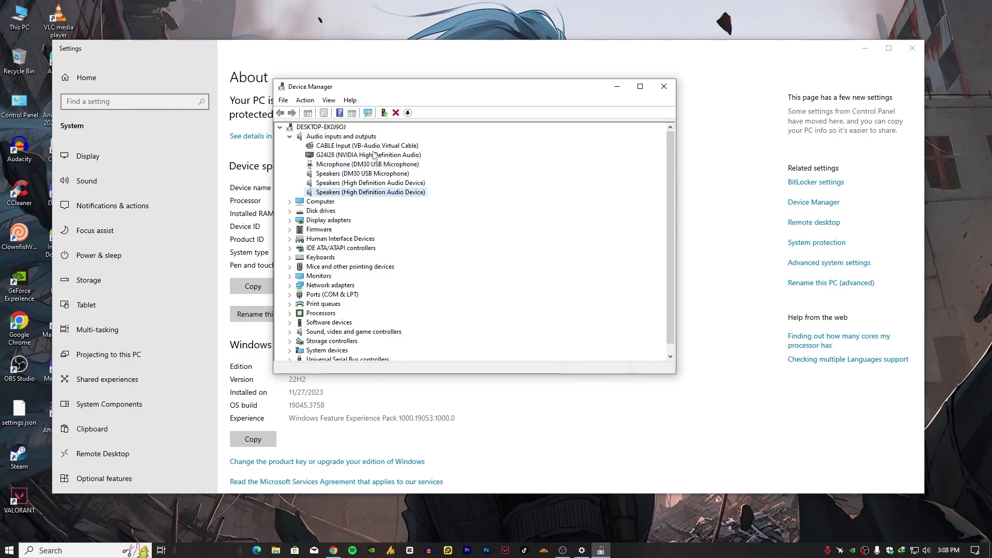
- Uninstall the High Definition Audio speakers device, then close Device Manager and Settings
{"action": "left_click", "coordinate": [371, 174]}
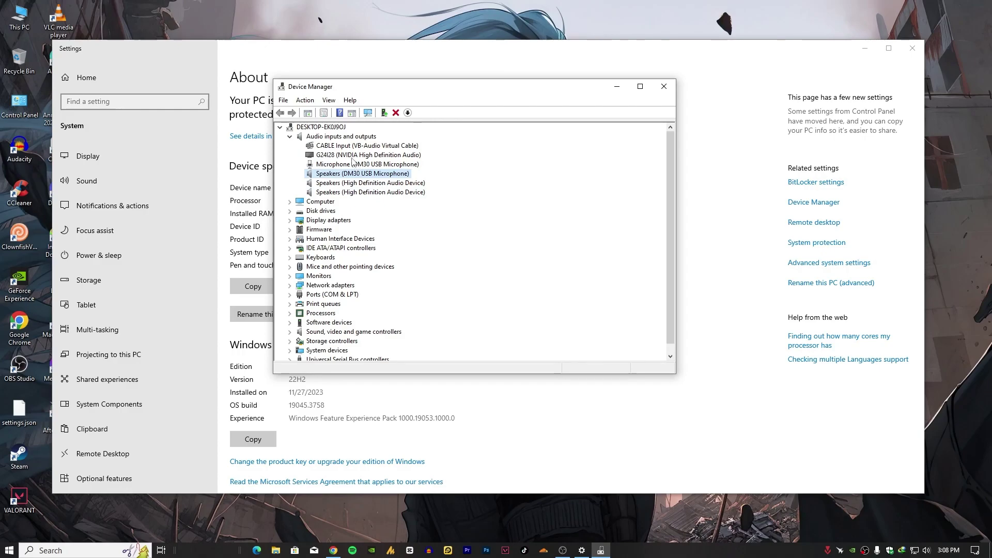
{"action": "left_click", "coordinate": [357, 157]}
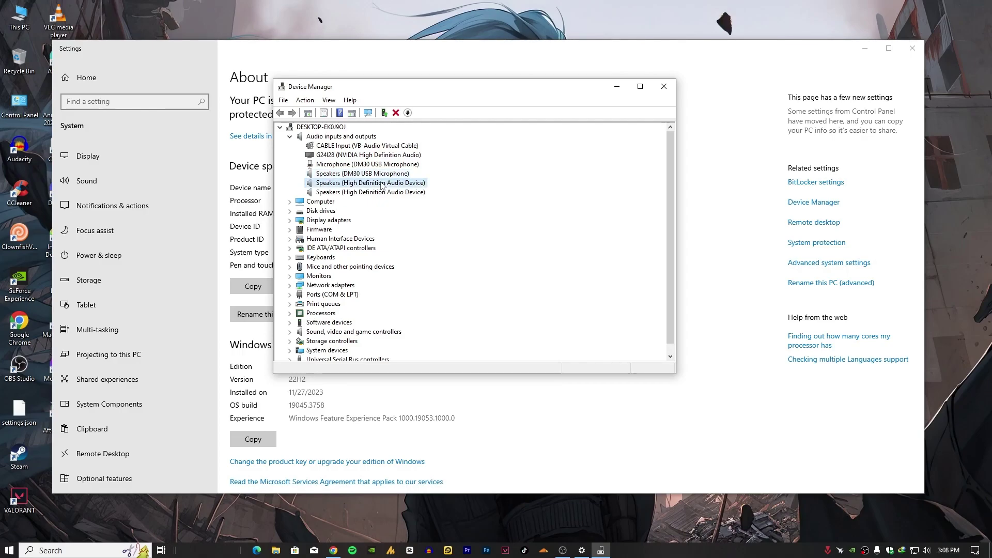
{"action": "right_click", "coordinate": [381, 185]}
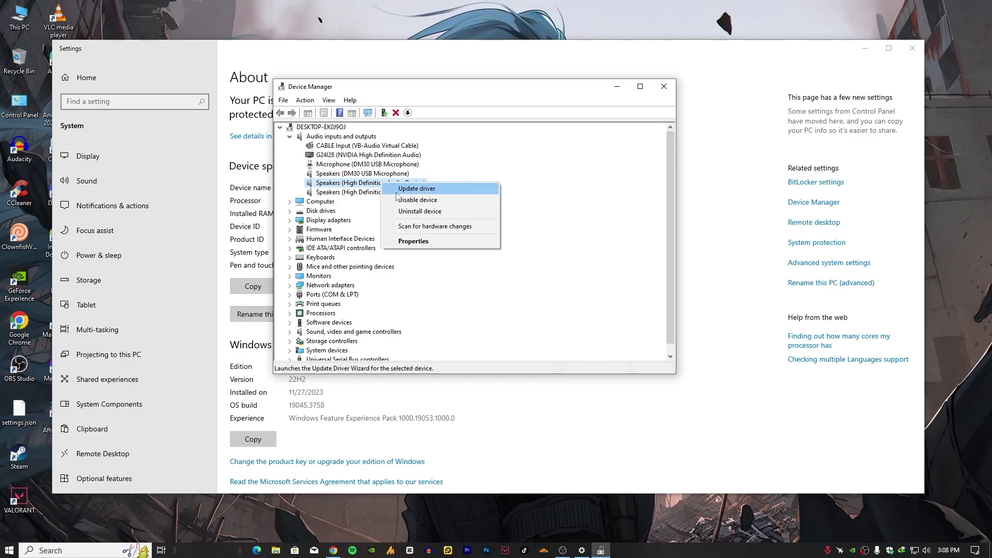
{"action": "left_click", "coordinate": [420, 211]}
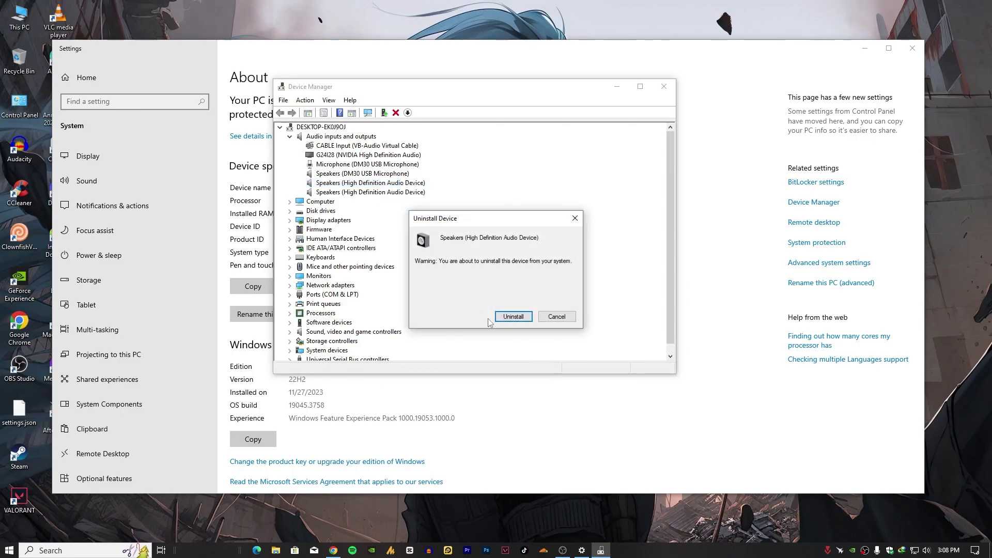
{"action": "left_click", "coordinate": [557, 317]}
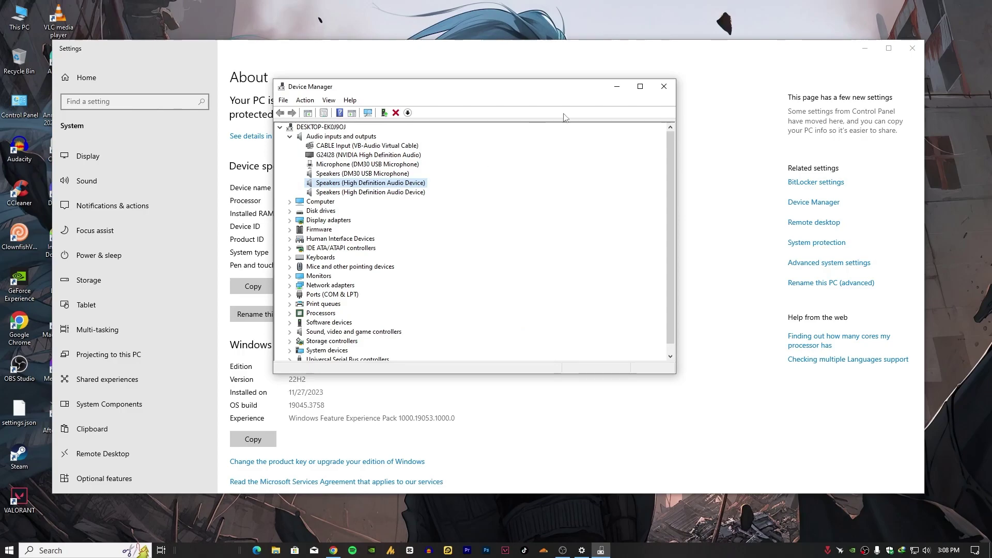
{"action": "left_click", "coordinate": [664, 86]}
{"action": "left_click", "coordinate": [912, 48]}
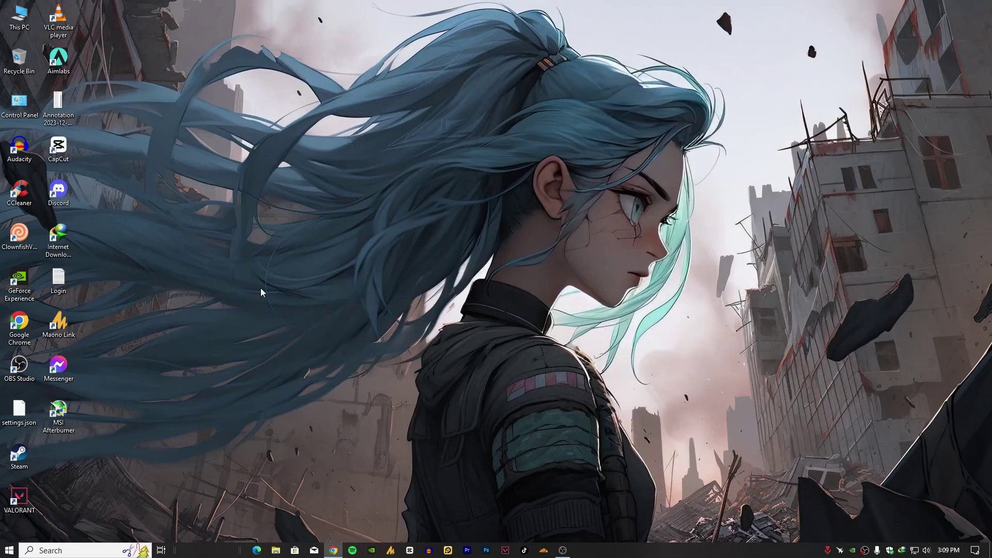
- Launch Control Panel via a 'cont' search and open the installed programs list
{"action": "key", "text": "super"}
{"action": "type", "text": "con"}
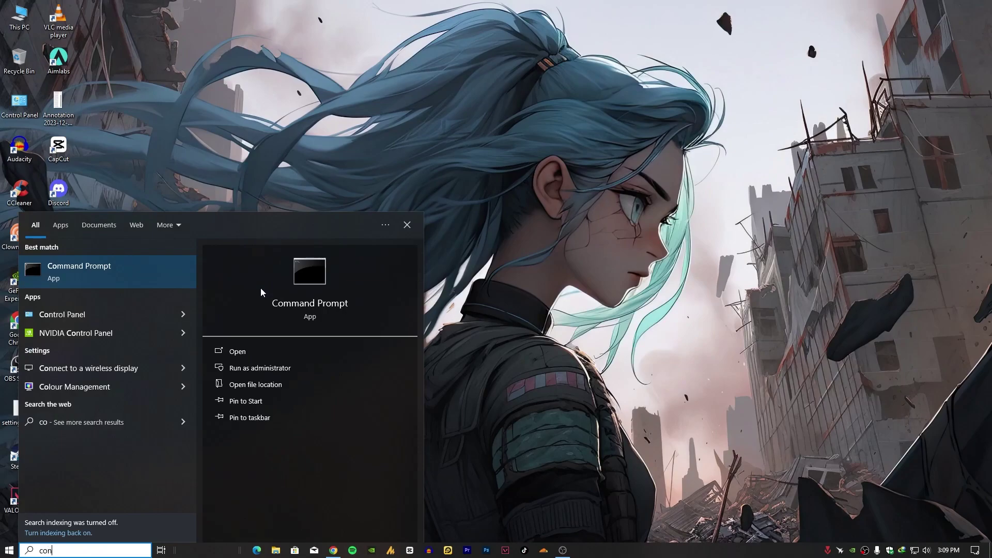
{"action": "type", "text": "t"}
{"action": "key", "text": "Return"}
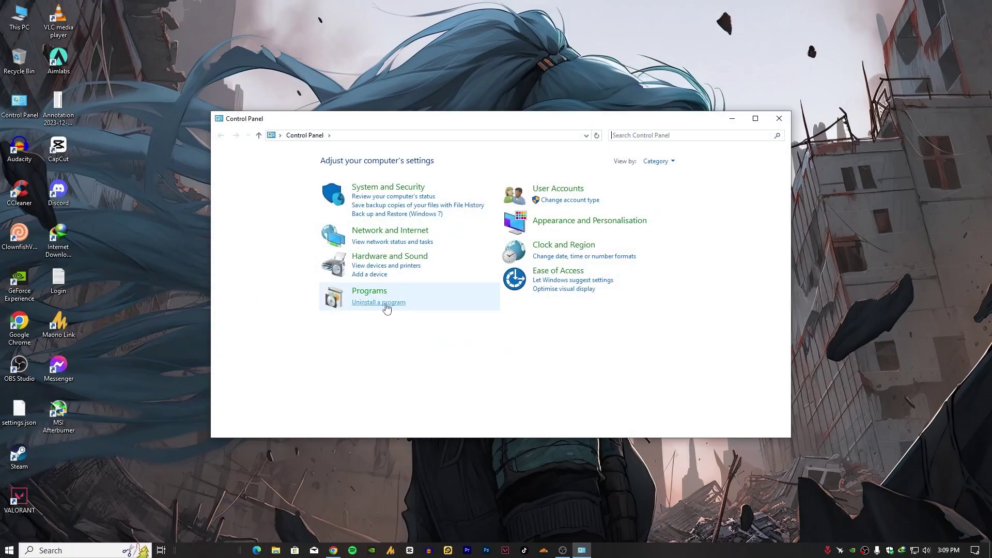
{"action": "left_click", "coordinate": [387, 309]}
{"action": "scroll", "coordinate": [362, 310], "scroll_direction": "down", "scroll_amount": 5}
- Look over Razer Synapse and Riot Client in the program list, then close Programs and Features
{"action": "left_click", "coordinate": [359, 302]}
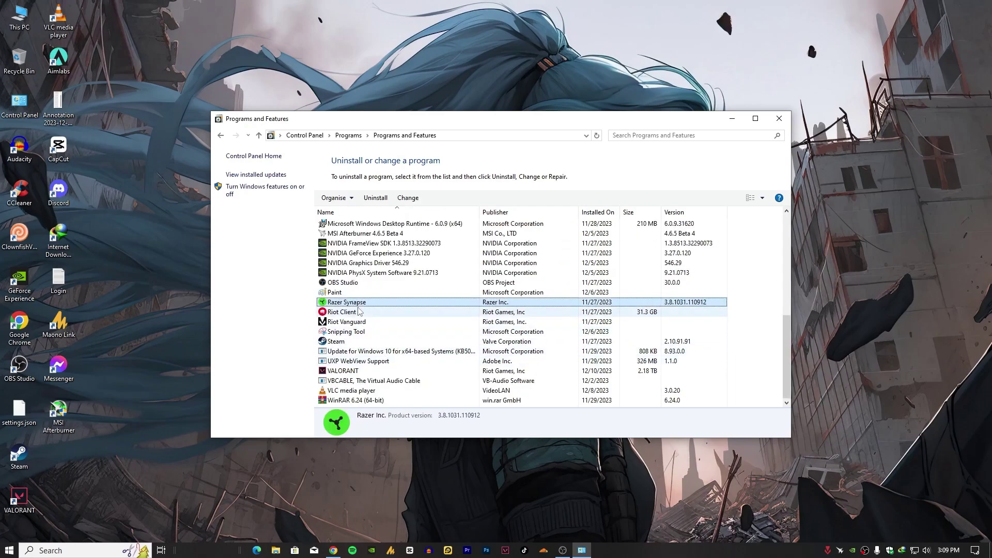
{"action": "key", "text": "Down"}
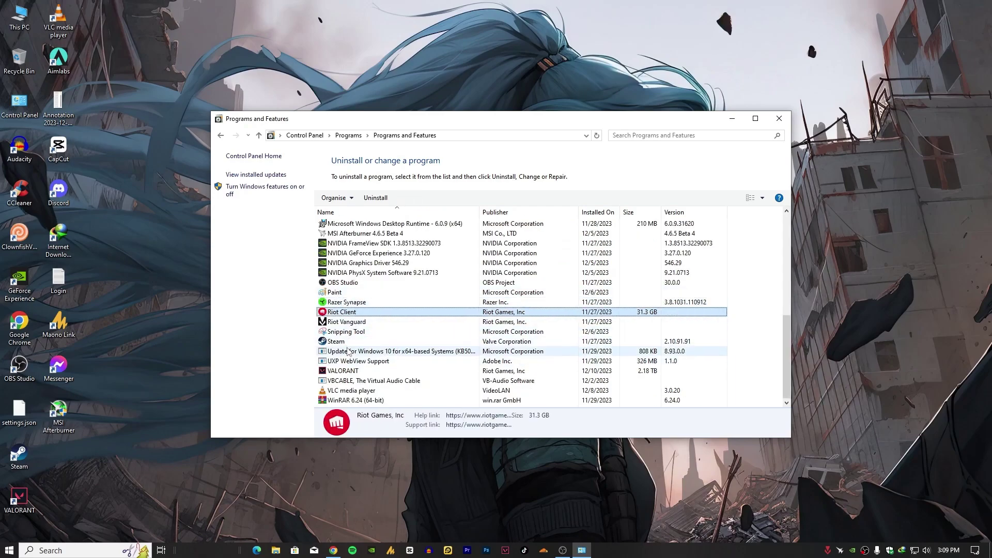
{"action": "key", "text": "Up"}
{"action": "key", "text": "Down"}
{"action": "key", "text": "Down"}
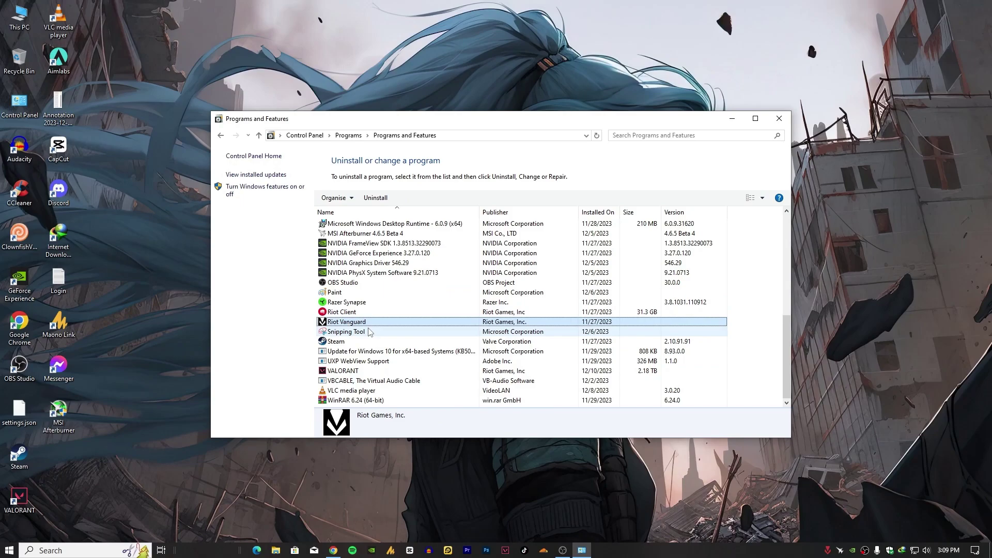
{"action": "key", "text": "Up"}
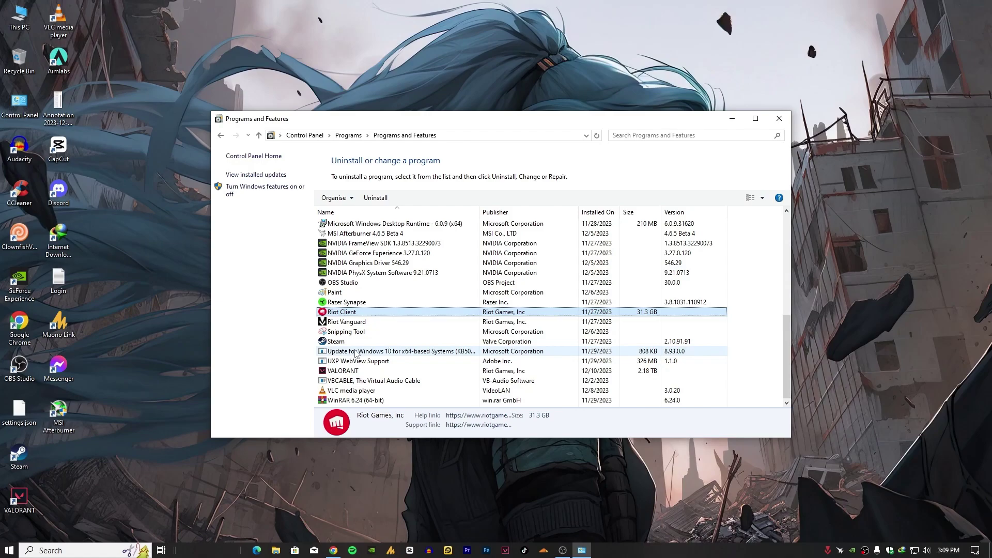
{"action": "left_click", "coordinate": [782, 124]}
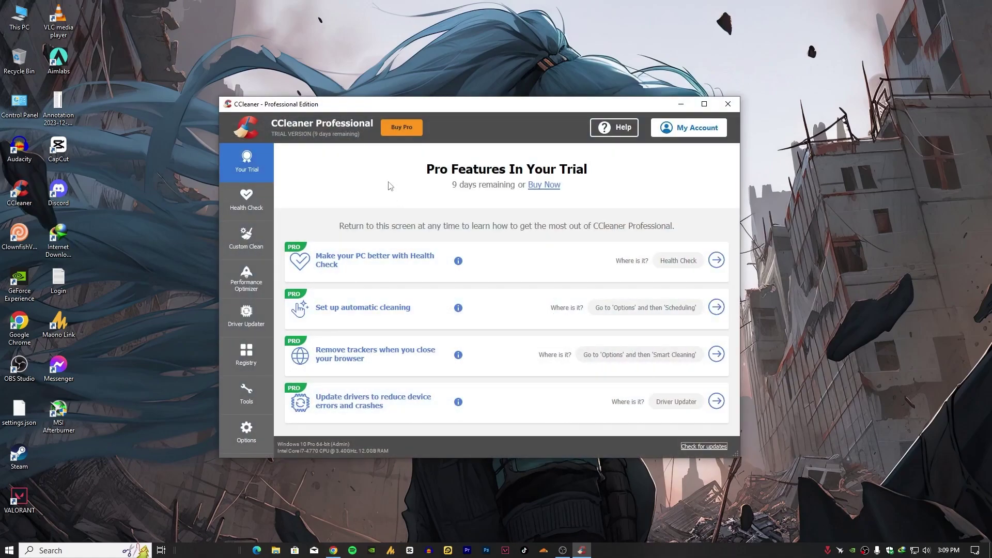
- Scan CCleaner's registry and fix the one installer reference issue without a backup
{"action": "left_click_drag", "start_coordinate": [442, 105], "coordinate": [478, 108]}
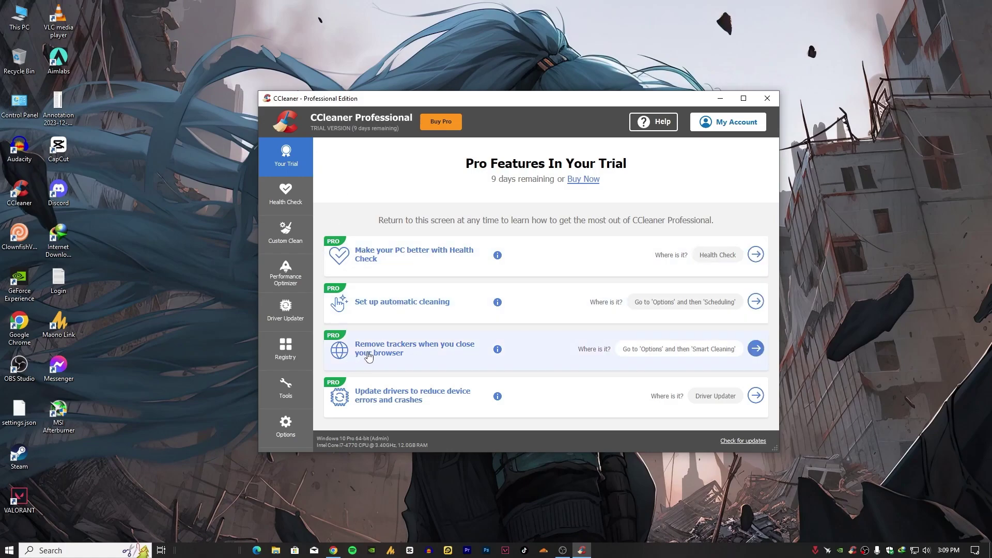
{"action": "left_click", "coordinate": [291, 354]}
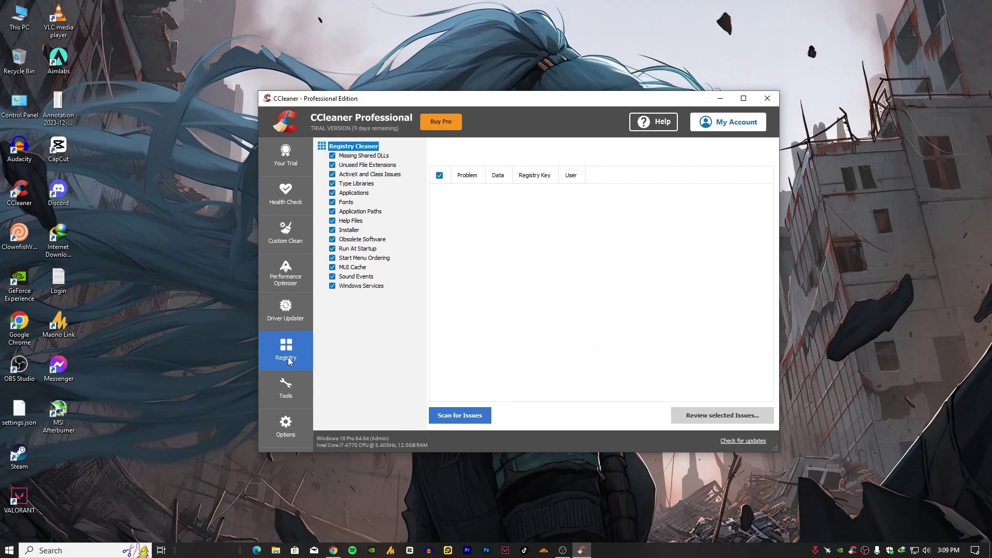
{"action": "left_click", "coordinate": [480, 420]}
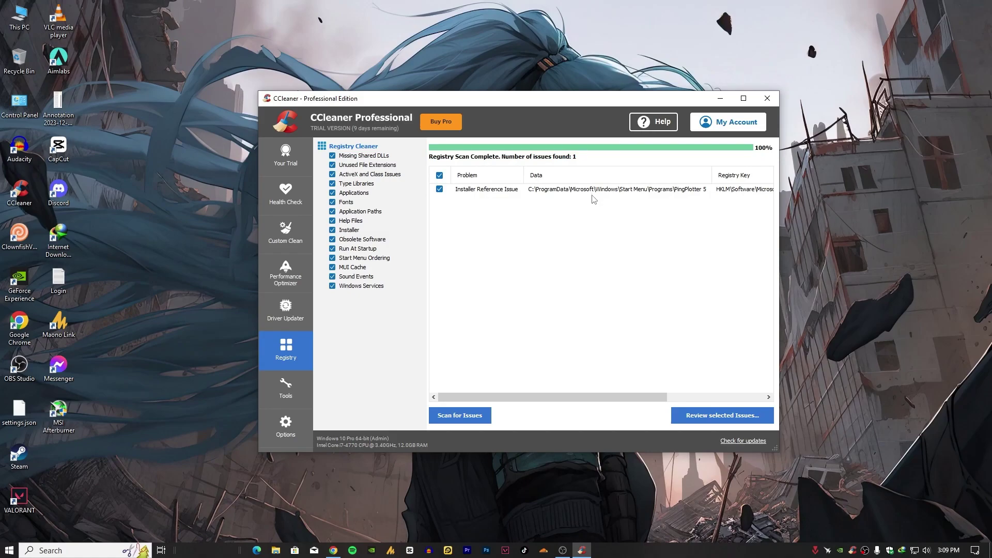
{"action": "left_click", "coordinate": [706, 414]}
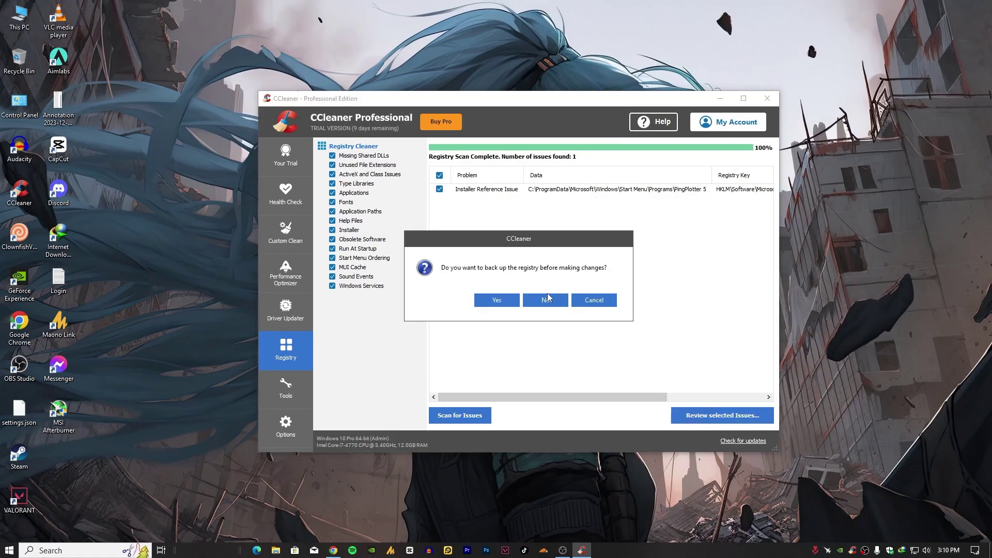
{"action": "left_click", "coordinate": [548, 298]}
{"action": "left_click", "coordinate": [496, 326]}
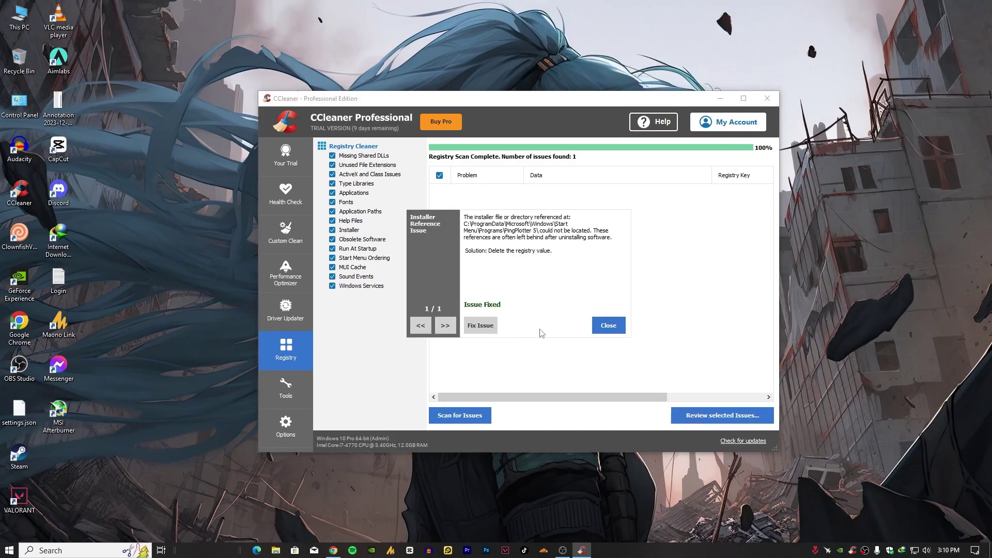
{"action": "left_click", "coordinate": [618, 329]}
{"action": "left_click", "coordinate": [767, 98]}
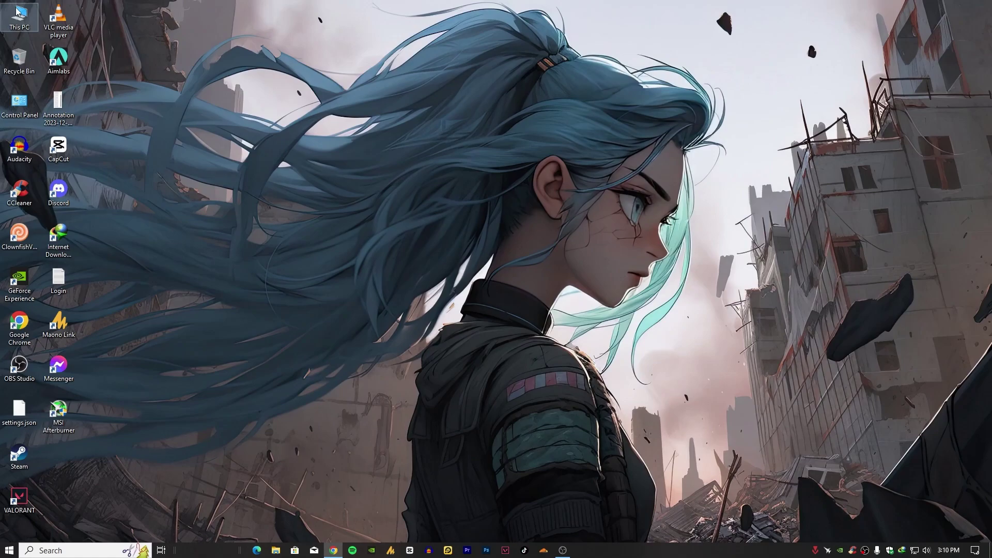
- Launch System Information via a 'syst' search and check the System Model and BaseBoard Manufacturer rows
{"action": "key", "text": "super"}
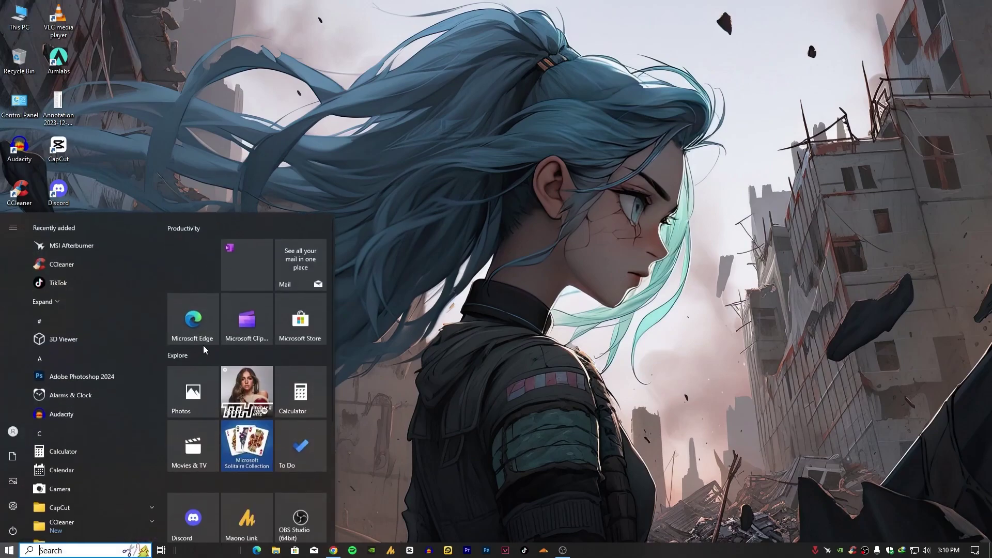
{"action": "key", "text": "super"}
{"action": "key", "text": "super"}
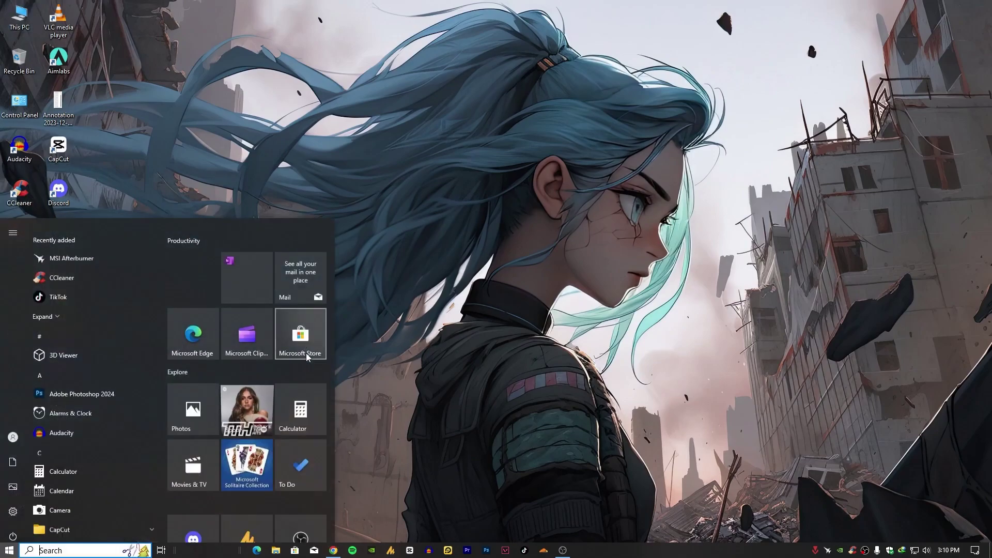
{"action": "type", "text": "mail"}
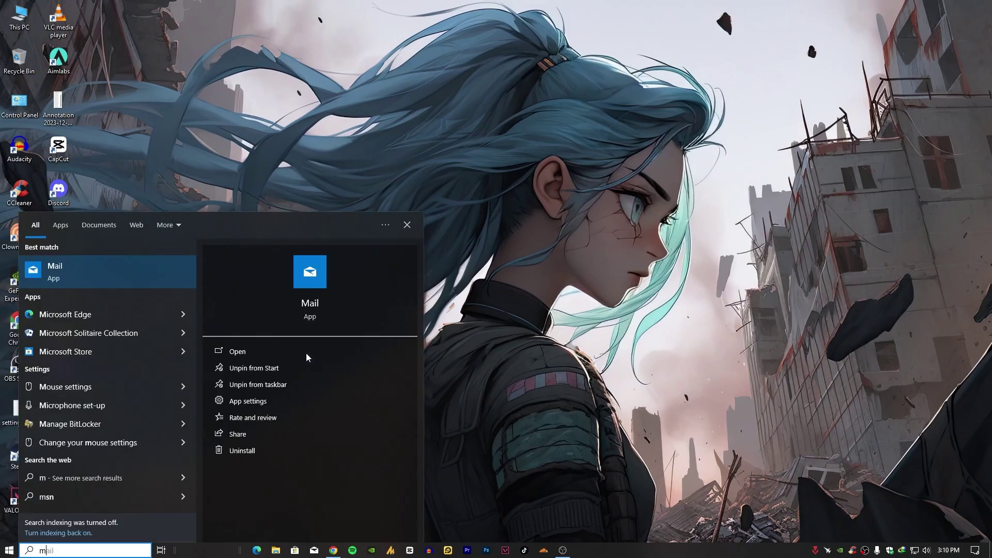
{"action": "key", "text": "BackSpace"}
{"action": "key", "text": "BackSpace"}
{"action": "key", "text": "BackSpace"}
{"action": "type", "text": "ys"}
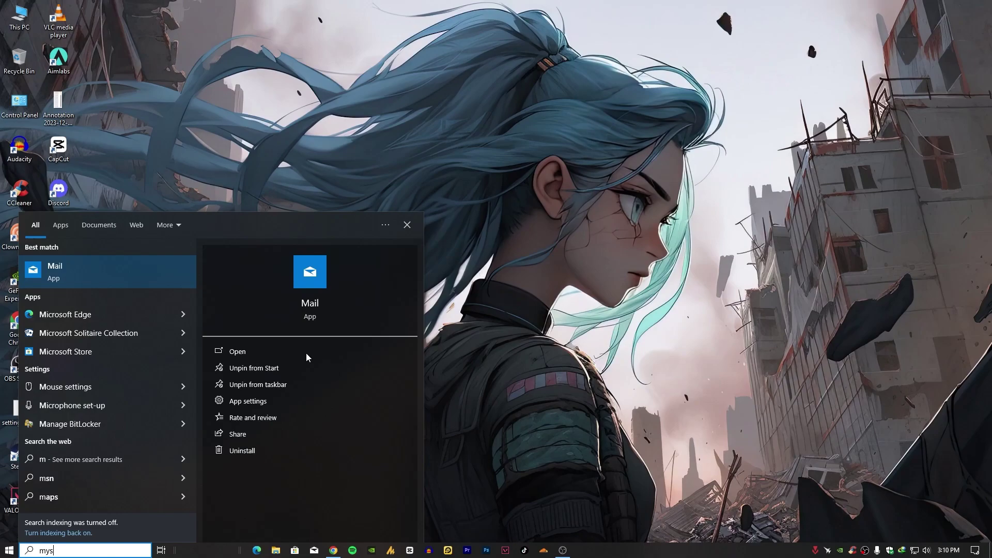
{"action": "key", "text": "BackSpace"}
{"action": "key", "text": "BackSpace"}
{"action": "key", "text": "BackSpace"}
{"action": "type", "text": "syst"}
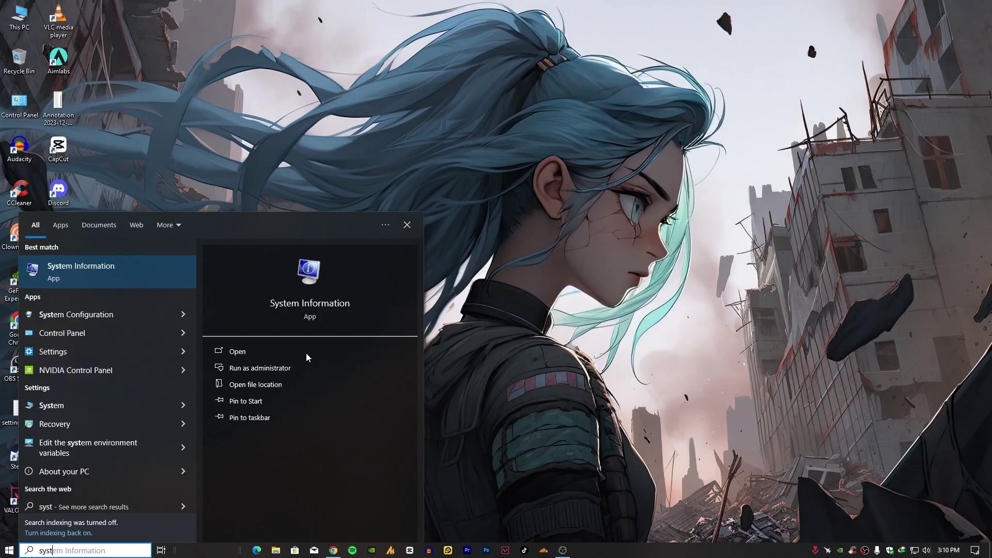
{"action": "key", "text": "Return"}
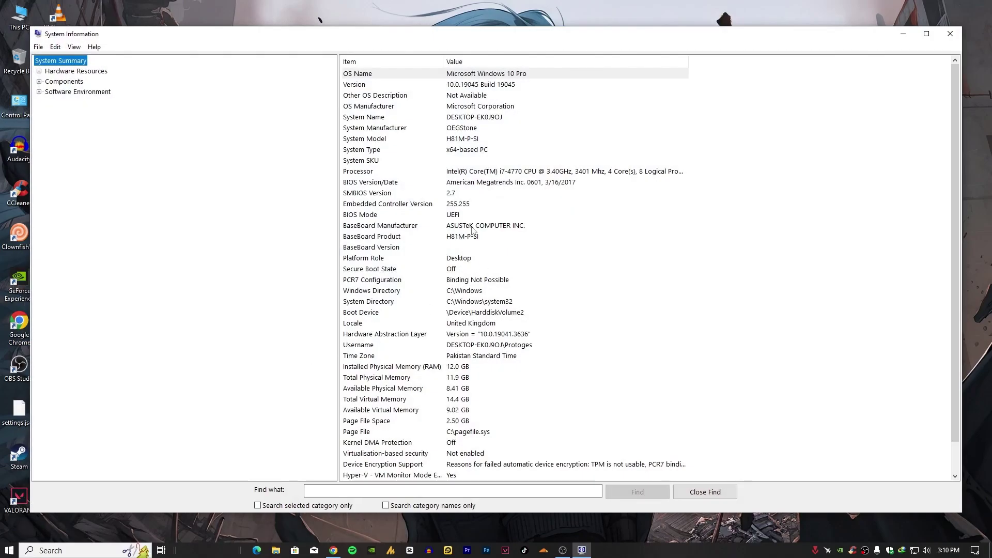
{"action": "left_click", "coordinate": [363, 140]}
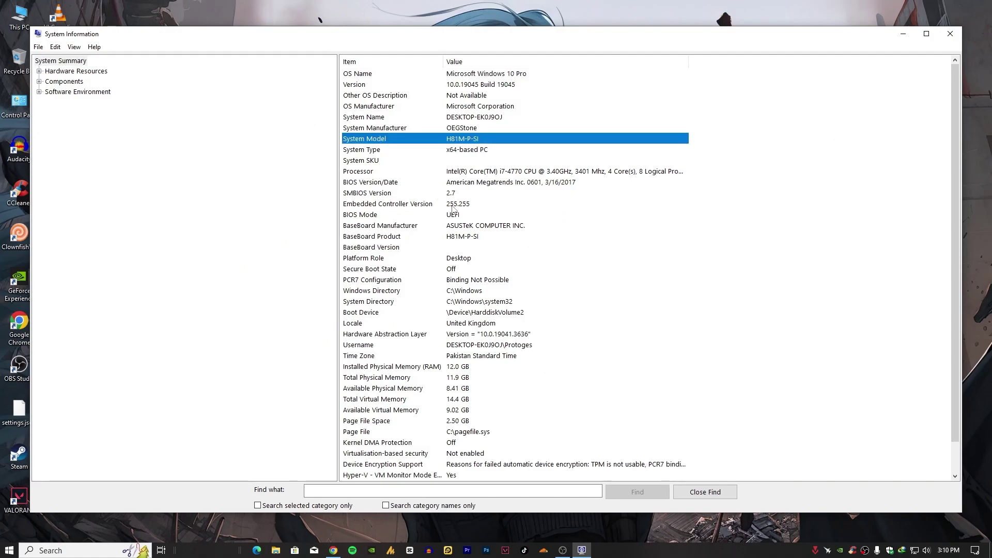
{"action": "left_click", "coordinate": [457, 228]}
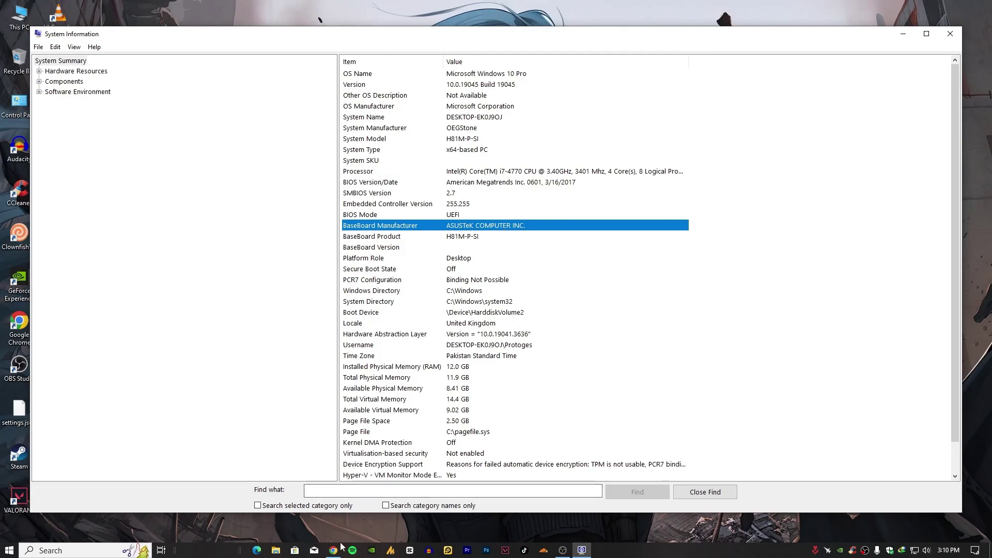
{"action": "key", "text": "super"}
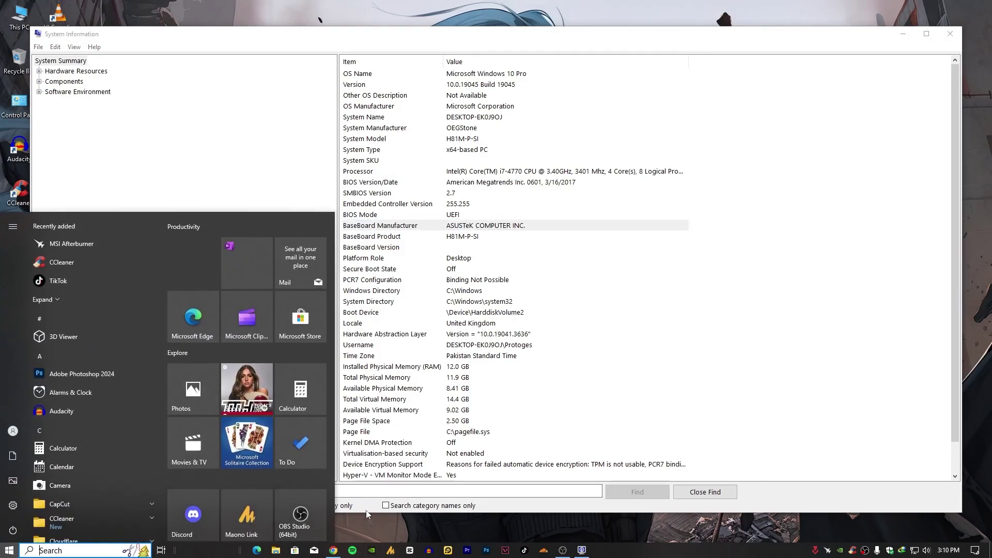
- Search Google in a new Chrome window for 'asustek computer drivers'
{"action": "left_click", "coordinate": [333, 550]}
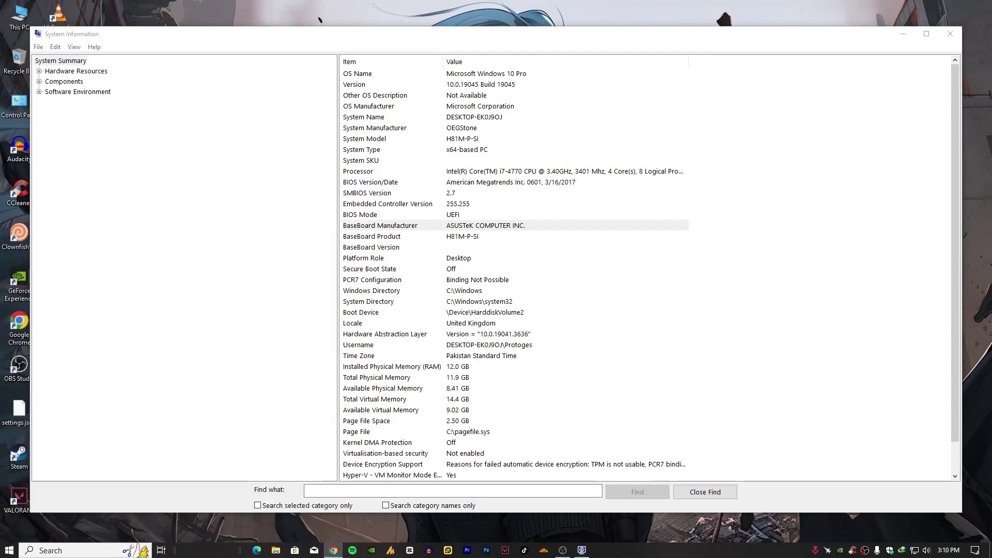
{"action": "left_click_drag", "start_coordinate": [509, 115], "coordinate": [288, 295]}
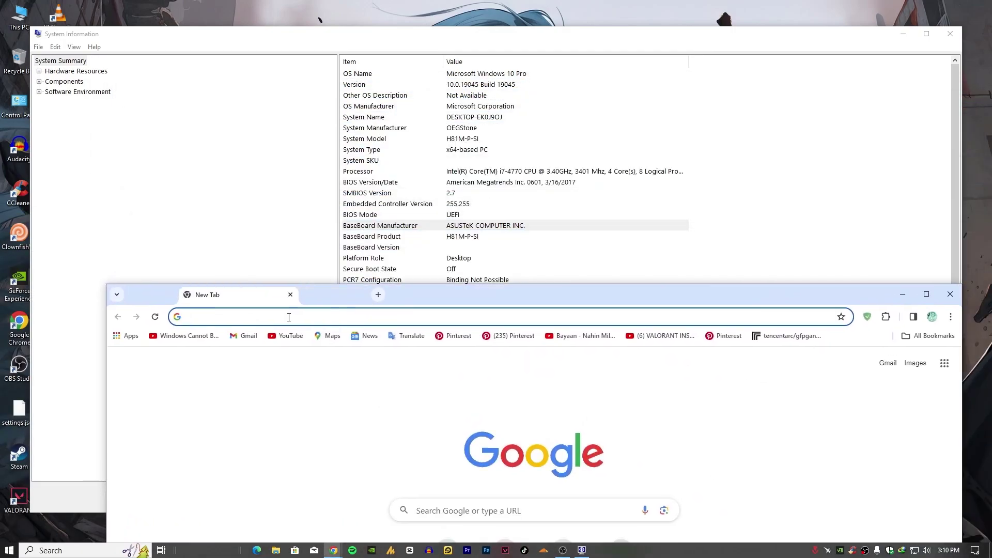
{"action": "left_click", "coordinate": [309, 313]}
{"action": "type", "text": "asust"}
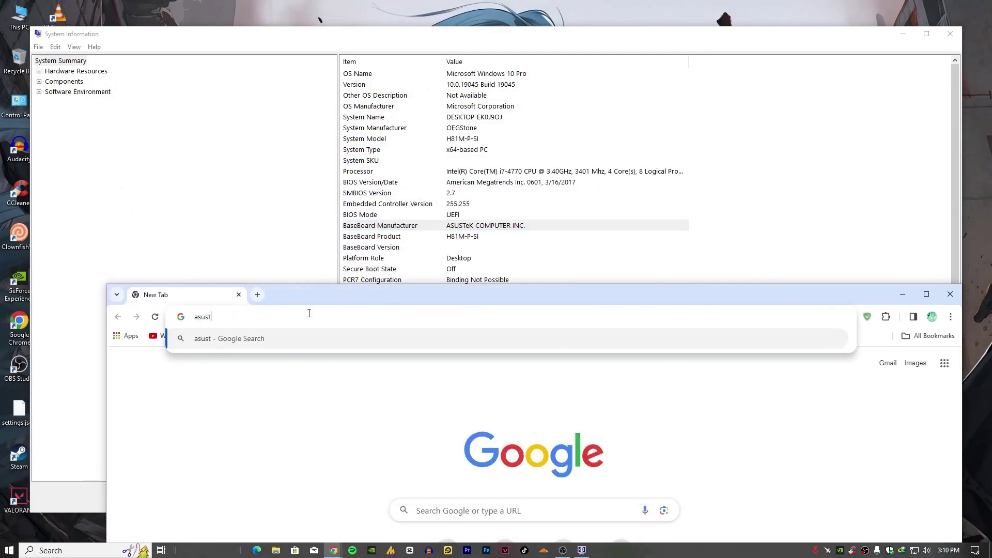
{"action": "type", "text": "ek computer"}
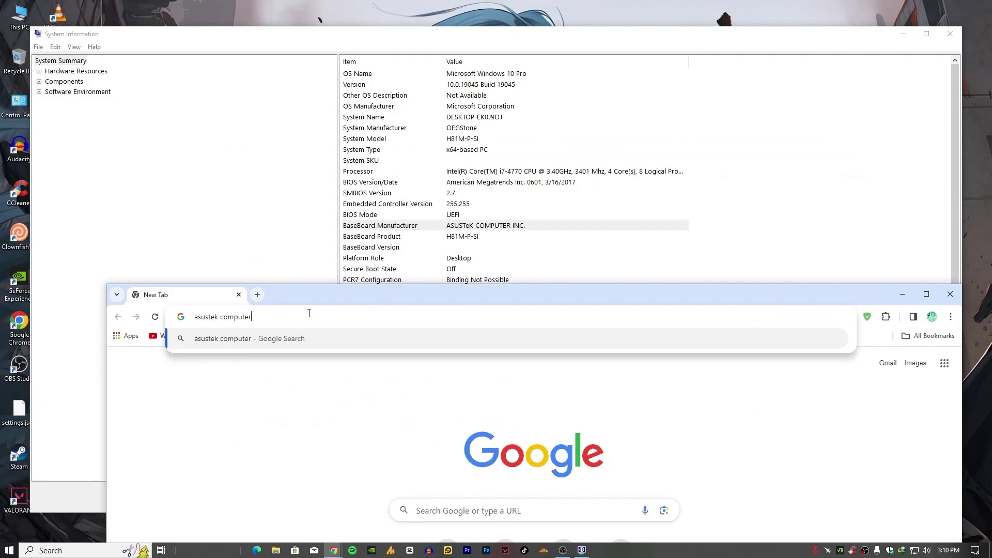
{"action": "type", "text": " drivers"}
{"action": "key", "text": "Return"}
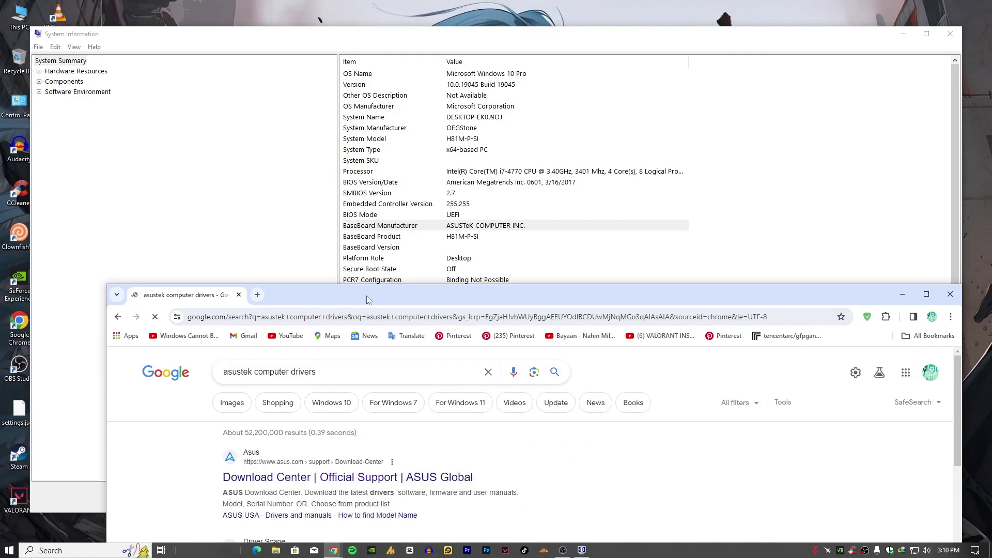
{"action": "left_click_drag", "start_coordinate": [367, 296], "coordinate": [479, 266]}
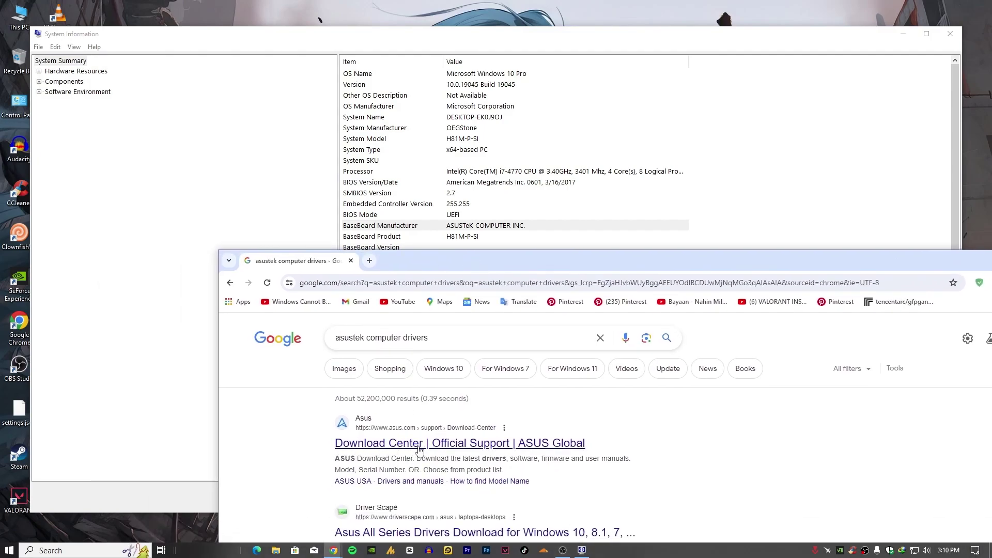
- Open the ASUS Download Center result and accept the site's cookie notice
{"action": "left_click", "coordinate": [561, 447]}
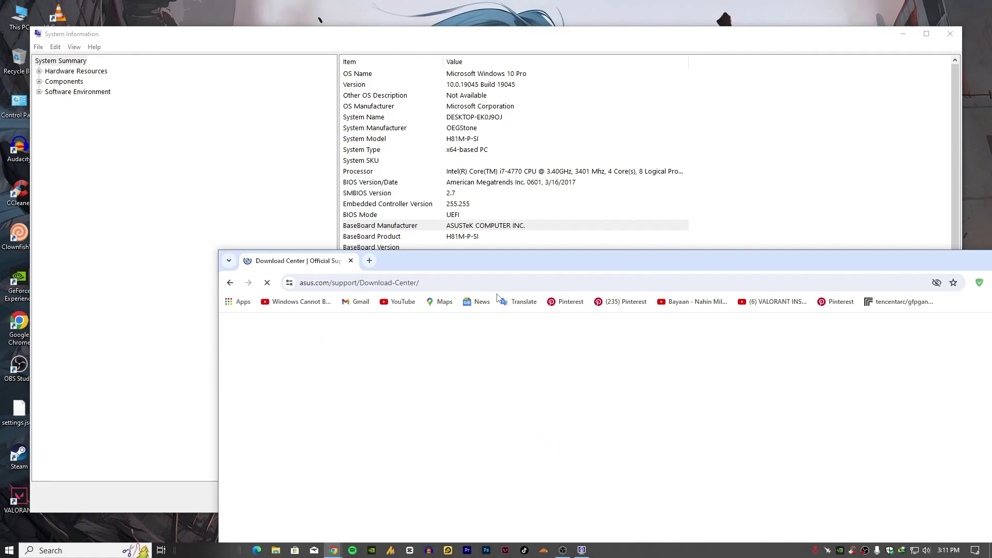
{"action": "left_click_drag", "start_coordinate": [492, 257], "coordinate": [448, 263]}
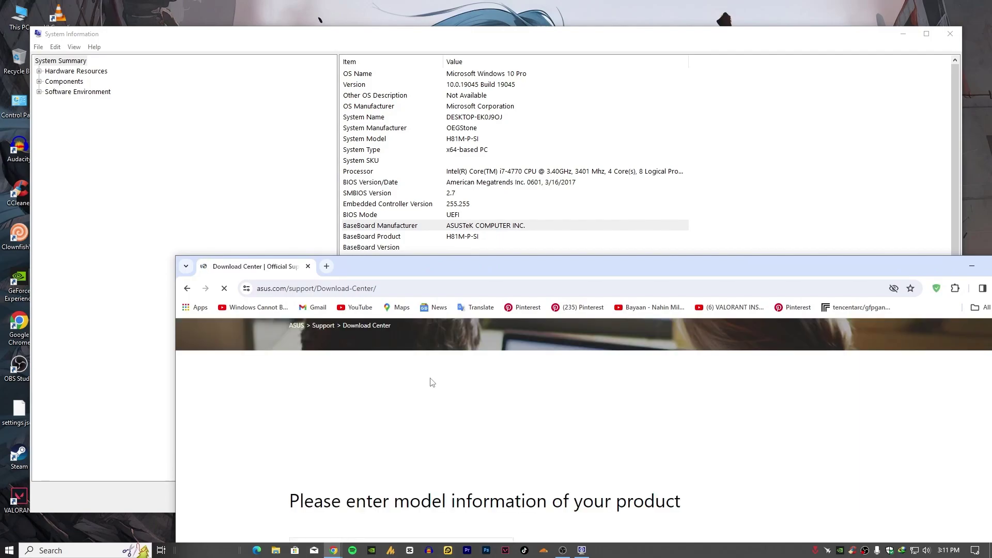
{"action": "mouse_move", "coordinate": [447, 270]}
{"action": "left_mouse_down"}
{"action": "mouse_move", "coordinate": [548, 53]}
{"action": "mouse_move", "coordinate": [441, 66]}
{"action": "left_mouse_up"}
{"action": "left_click_drag", "start_coordinate": [269, 298], "coordinate": [687, 300]}
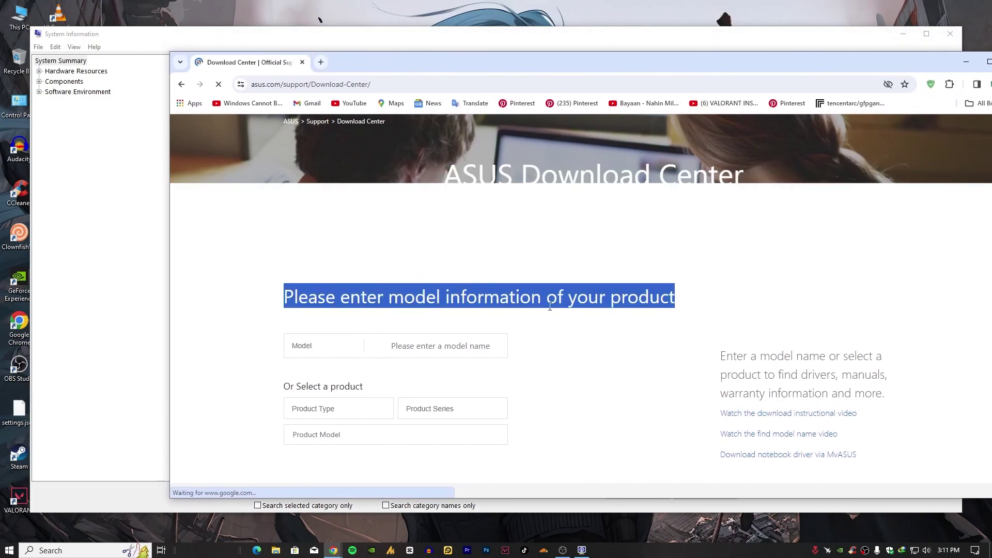
{"action": "left_click", "coordinate": [672, 299]}
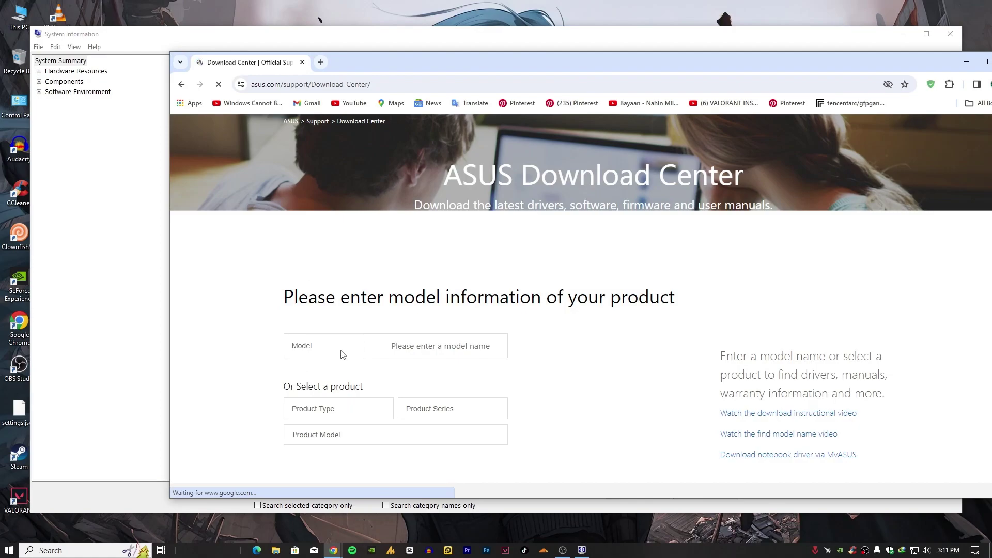
{"action": "left_click", "coordinate": [397, 346]}
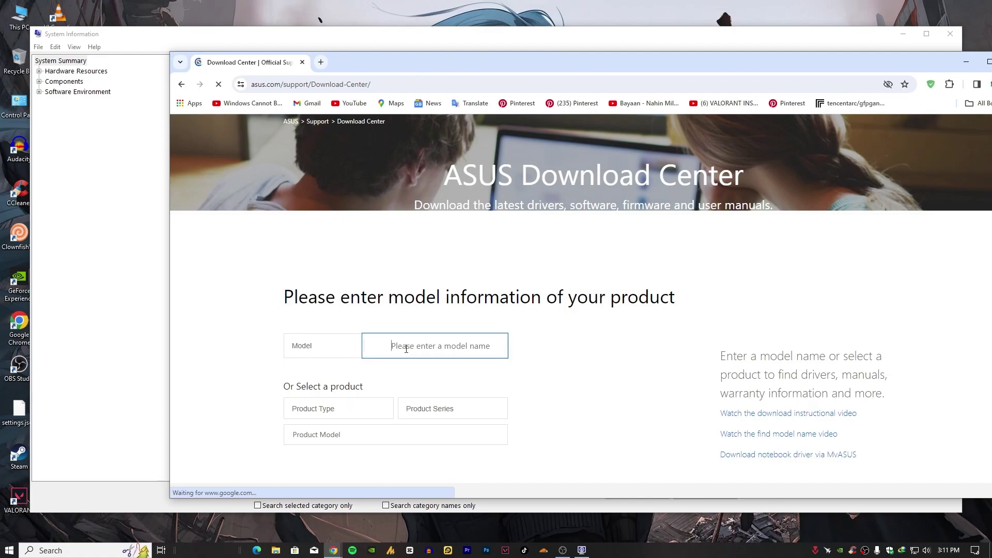
{"action": "scroll", "coordinate": [383, 418], "scroll_direction": "down", "scroll_amount": 1}
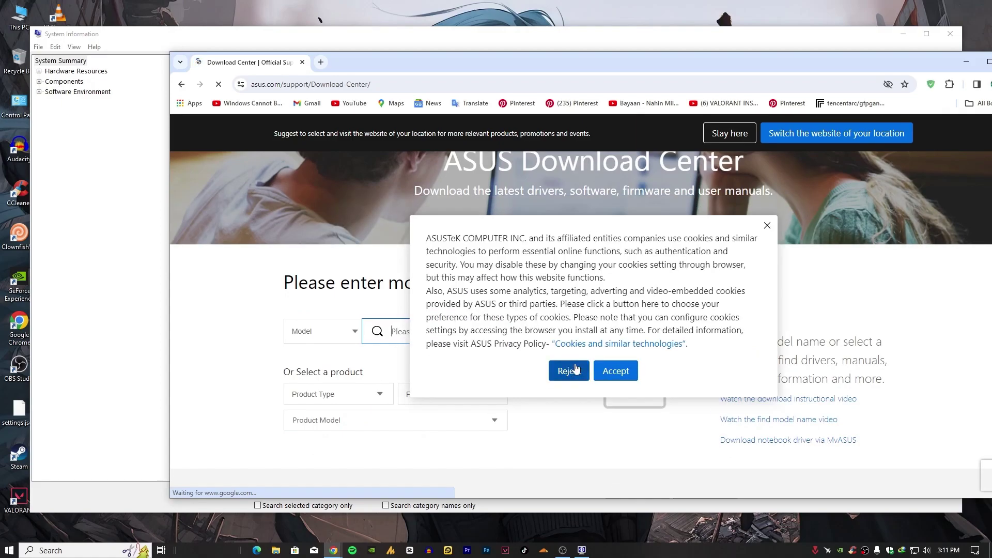
{"action": "left_click", "coordinate": [616, 370]}
- Enter 'h81m p' in the Model search and choose H81M-P-SI from the suggestions
{"action": "left_click_drag", "start_coordinate": [488, 63], "coordinate": [466, 277]}
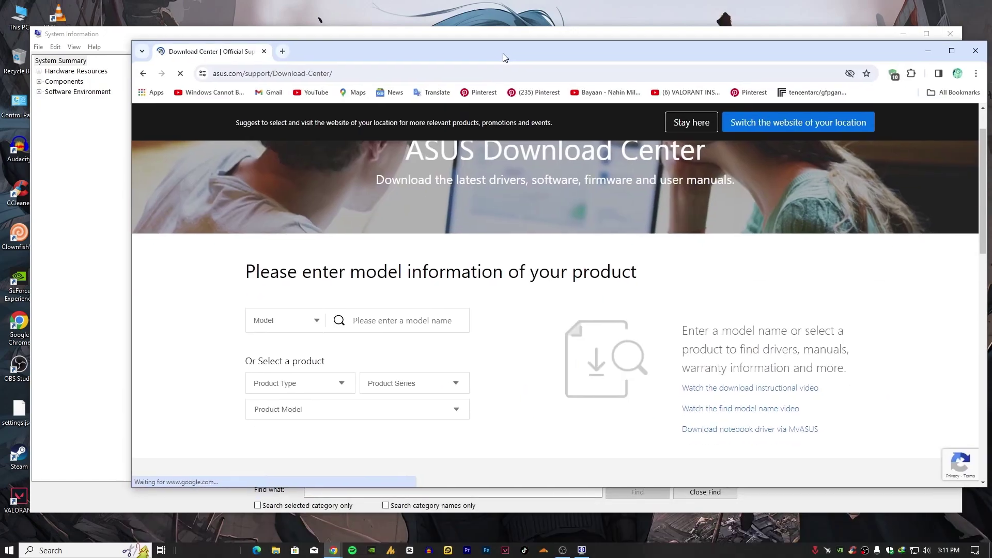
{"action": "left_click_drag", "start_coordinate": [520, 283], "coordinate": [514, 59]}
{"action": "left_click", "coordinate": [409, 324]}
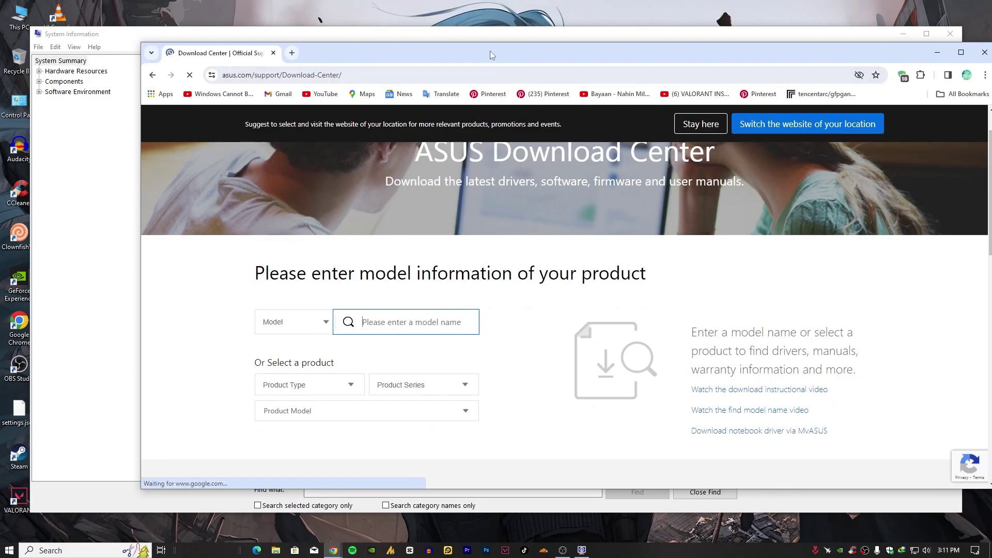
{"action": "mouse_move", "coordinate": [491, 56]}
{"action": "left_mouse_down"}
{"action": "mouse_move", "coordinate": [490, 242]}
{"action": "mouse_move", "coordinate": [497, 159]}
{"action": "left_mouse_up"}
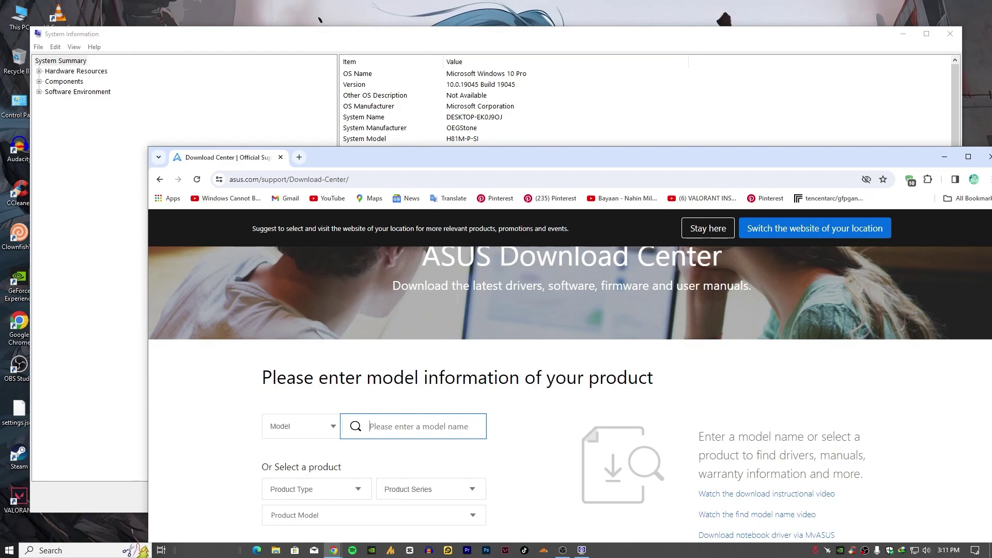
{"action": "type", "text": "h8"}
{"action": "type", "text": "1"}
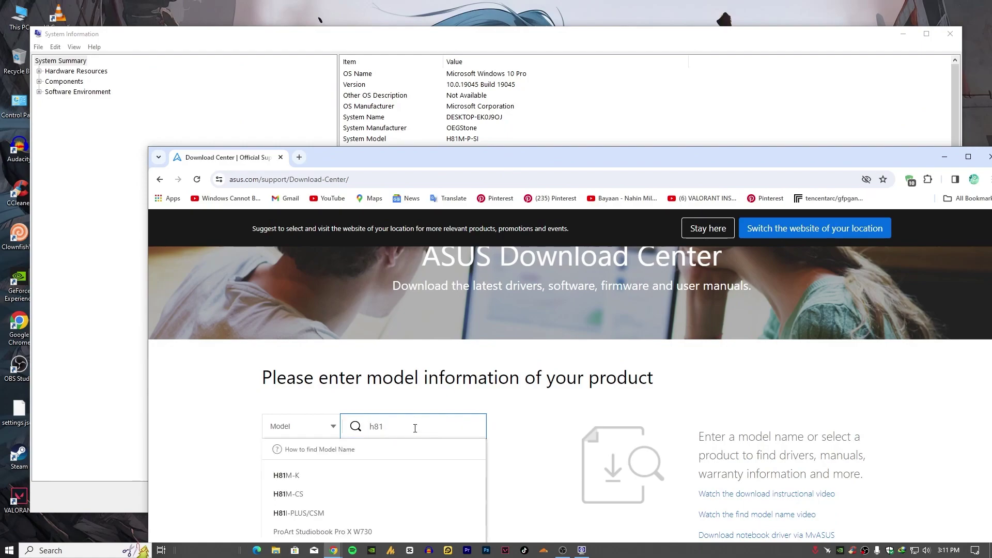
{"action": "type", "text": "m"}
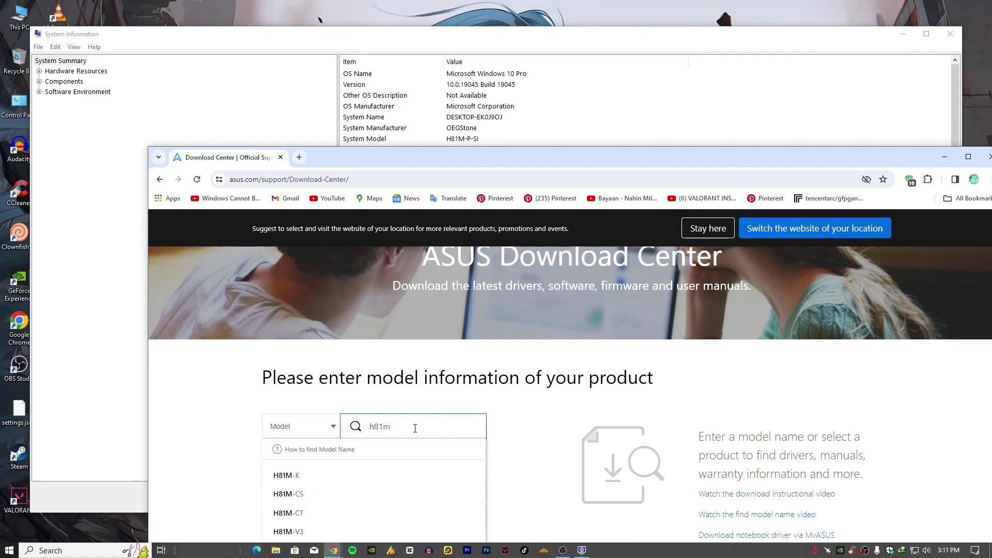
{"action": "type", "text": " p"}
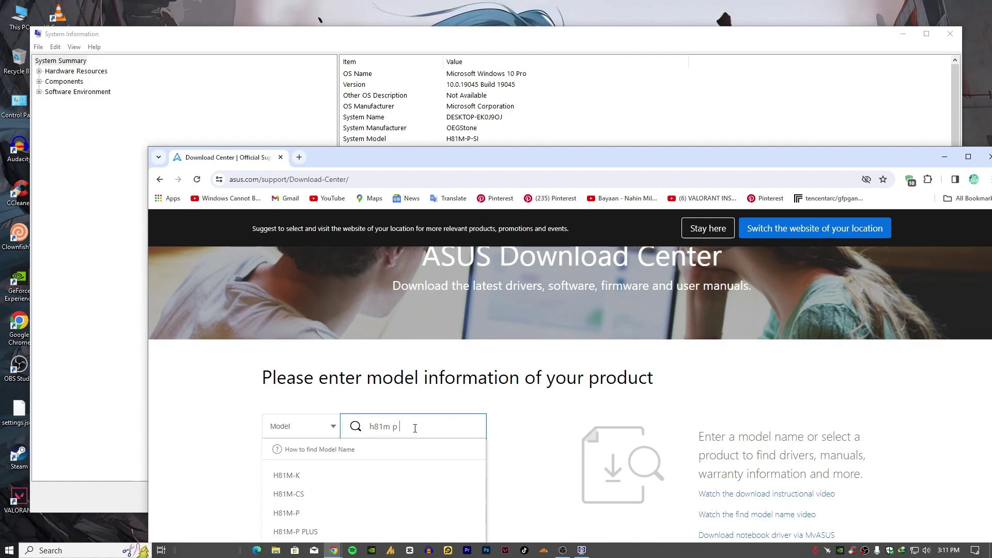
{"action": "scroll", "coordinate": [442, 483], "scroll_direction": "down", "scroll_amount": 1}
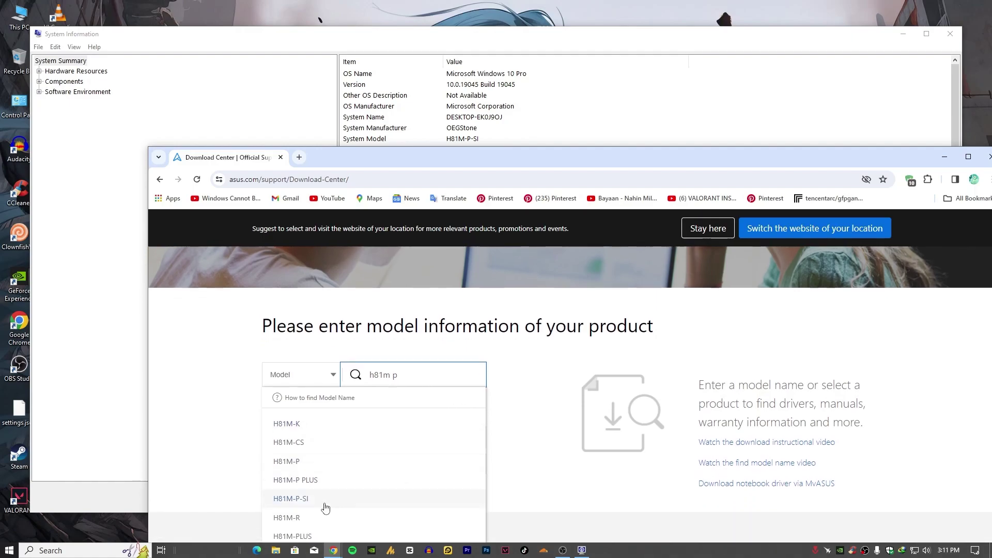
{"action": "left_click", "coordinate": [305, 504]}
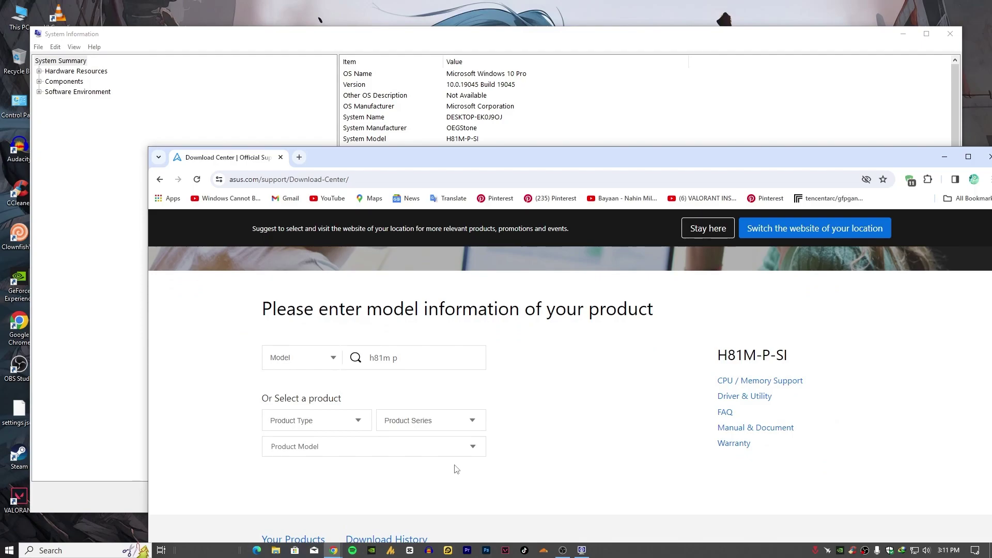
{"action": "left_click_drag", "start_coordinate": [709, 156], "coordinate": [638, 47]}
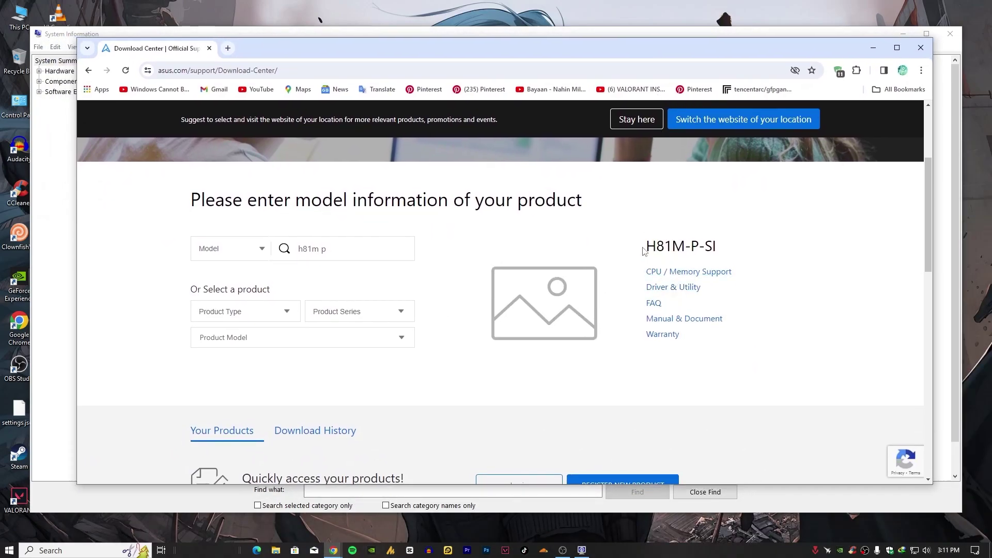
{"action": "left_click_drag", "start_coordinate": [645, 252], "coordinate": [734, 252]}
- Open the H81M-P-SI driver downloads, then search 'nvidia drivers' in a new tab
{"action": "left_click", "coordinate": [685, 290]}
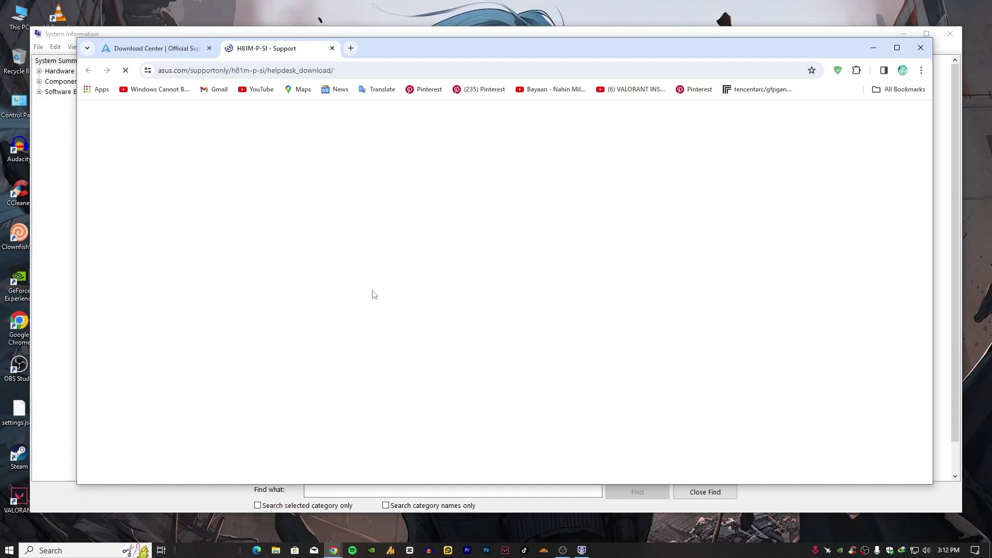
{"action": "left_click", "coordinate": [351, 48]}
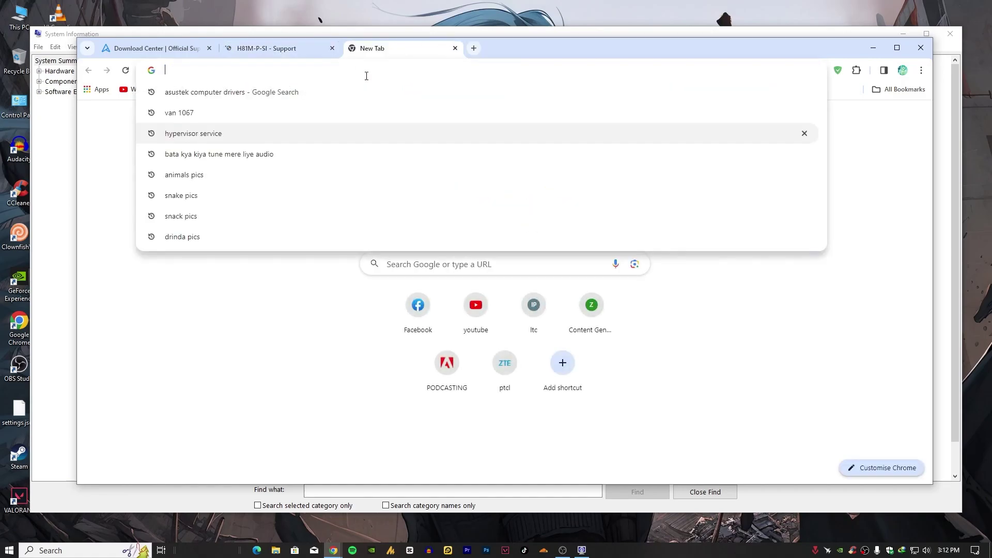
{"action": "type", "text": "nvidia"}
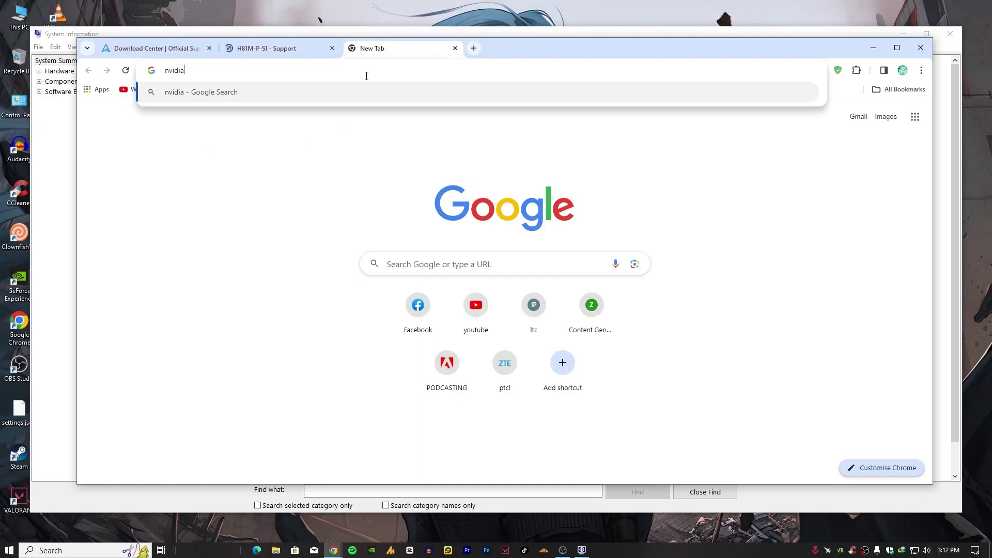
{"action": "type", "text": " drivers"}
{"action": "key", "text": "Return"}
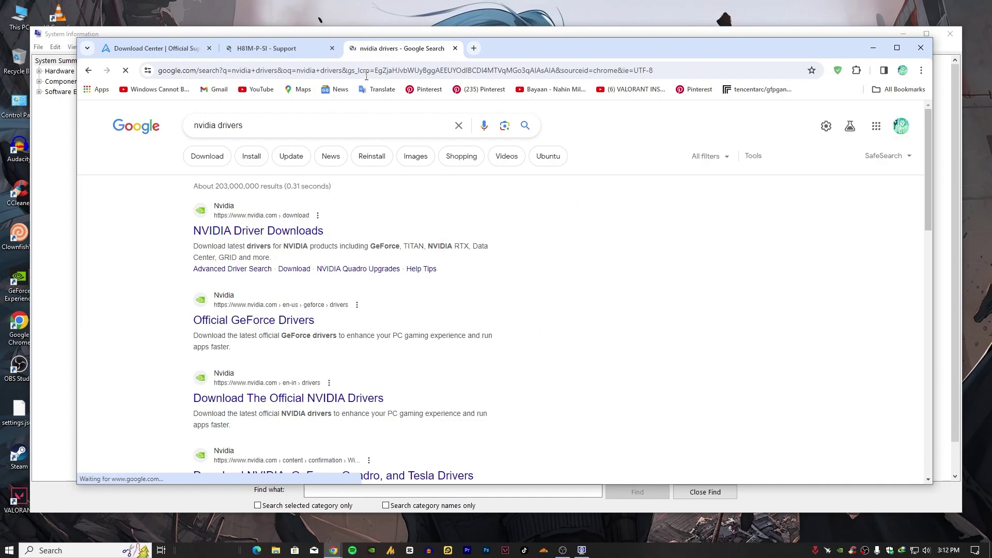
- Close the NVIDIA search tab and set the ASUS support page's OS to Windows 10 64-bit
{"action": "left_click", "coordinate": [455, 48]}
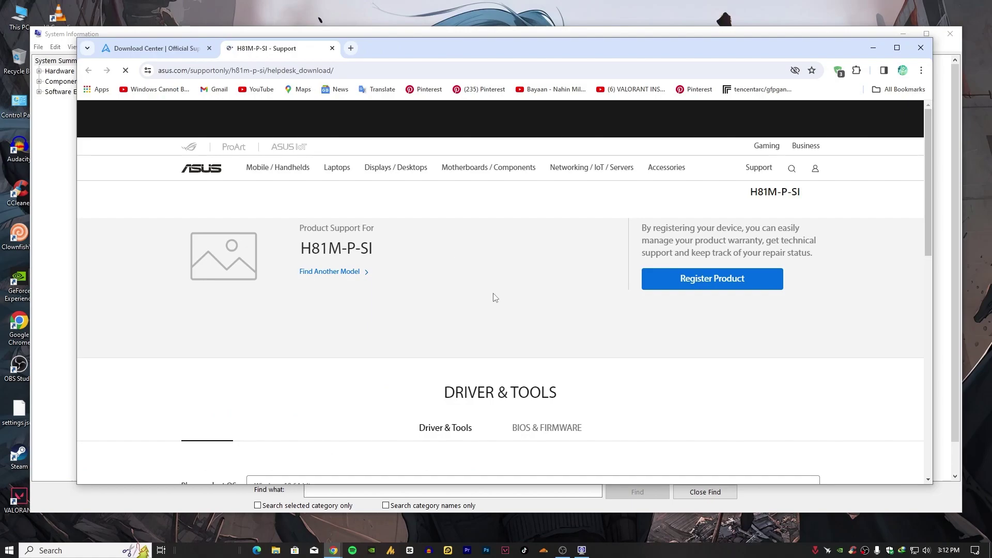
{"action": "scroll", "coordinate": [492, 297], "scroll_direction": "down", "scroll_amount": 2}
{"action": "scroll", "coordinate": [514, 328], "scroll_direction": "down", "scroll_amount": 1}
{"action": "scroll", "coordinate": [514, 326], "scroll_direction": "down", "scroll_amount": 1}
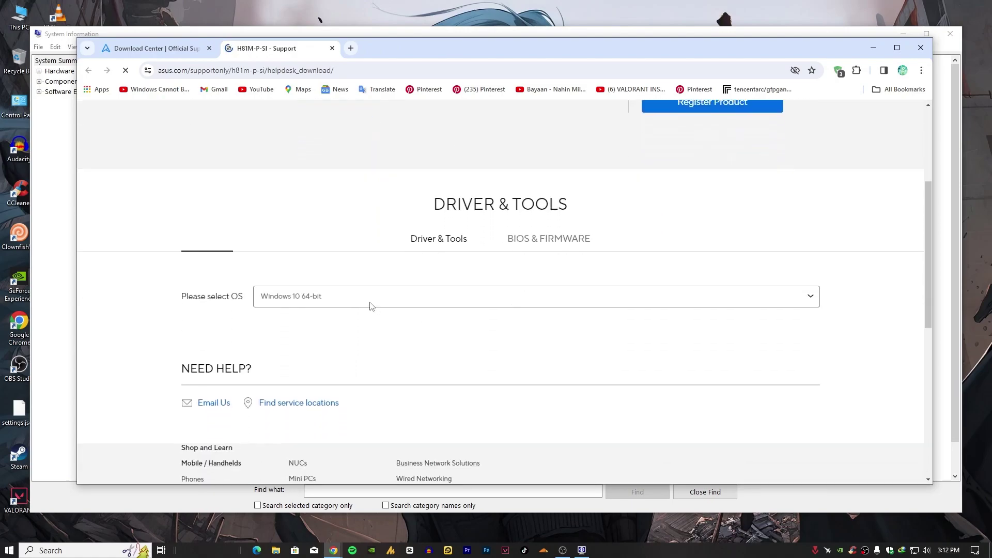
{"action": "left_click", "coordinate": [368, 303]}
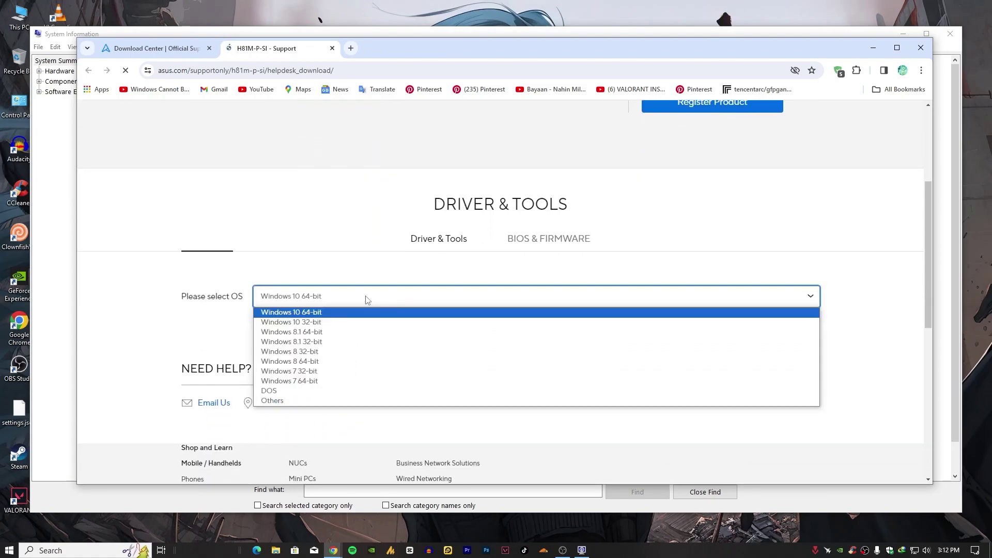
{"action": "left_click", "coordinate": [367, 300]}
{"action": "left_click", "coordinate": [310, 299]}
{"action": "left_click", "coordinate": [318, 308]}
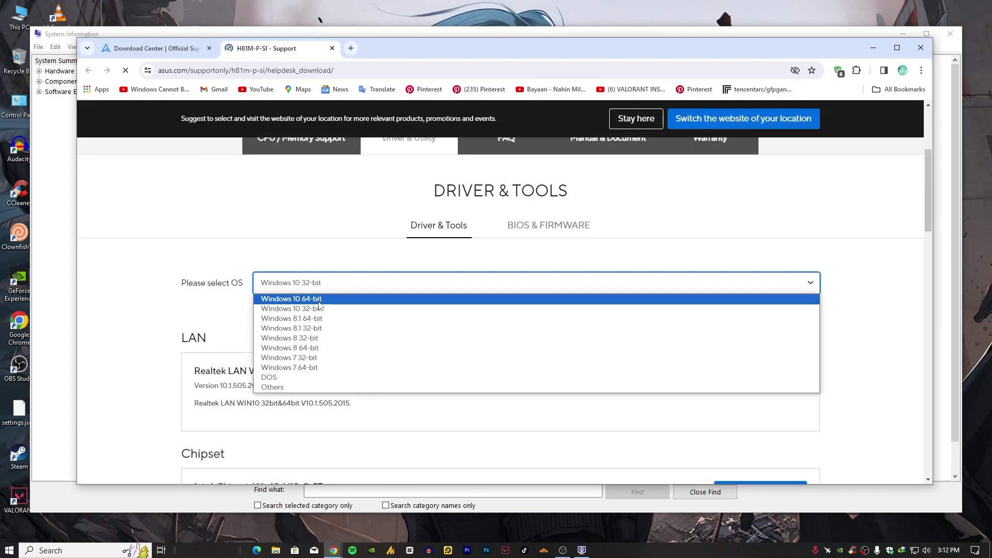
{"action": "left_click", "coordinate": [319, 303]}
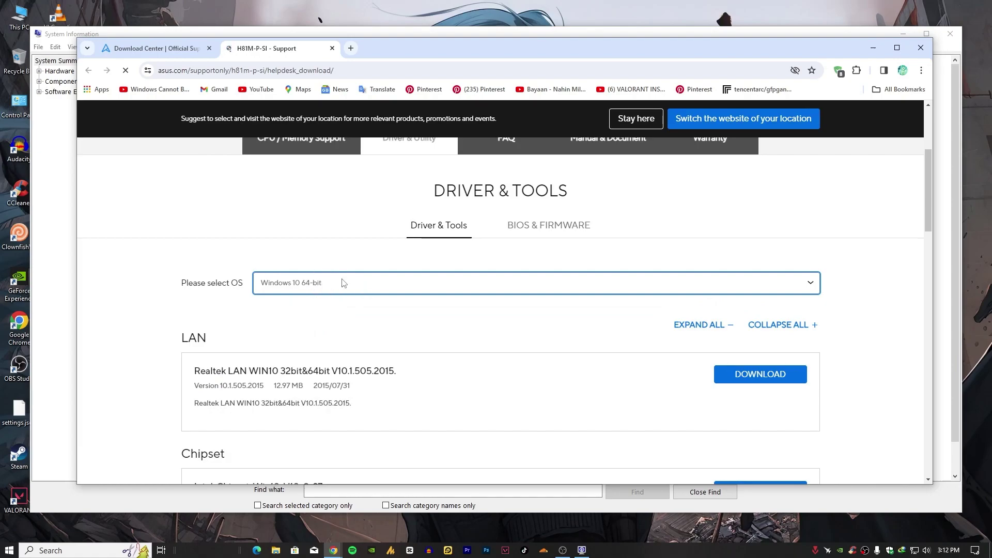
- Highlight the Realtek Audio driver's name and 2015 release date, then minimize Chrome
{"action": "scroll", "coordinate": [266, 367], "scroll_direction": "down", "scroll_amount": 3}
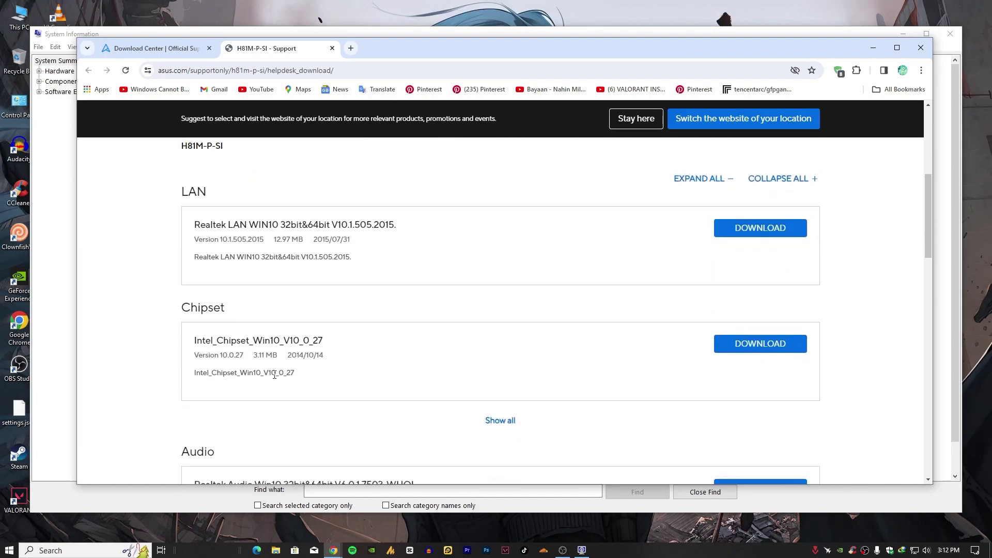
{"action": "scroll", "coordinate": [274, 375], "scroll_direction": "down", "scroll_amount": 4}
{"action": "left_click_drag", "start_coordinate": [197, 300], "coordinate": [426, 297]}
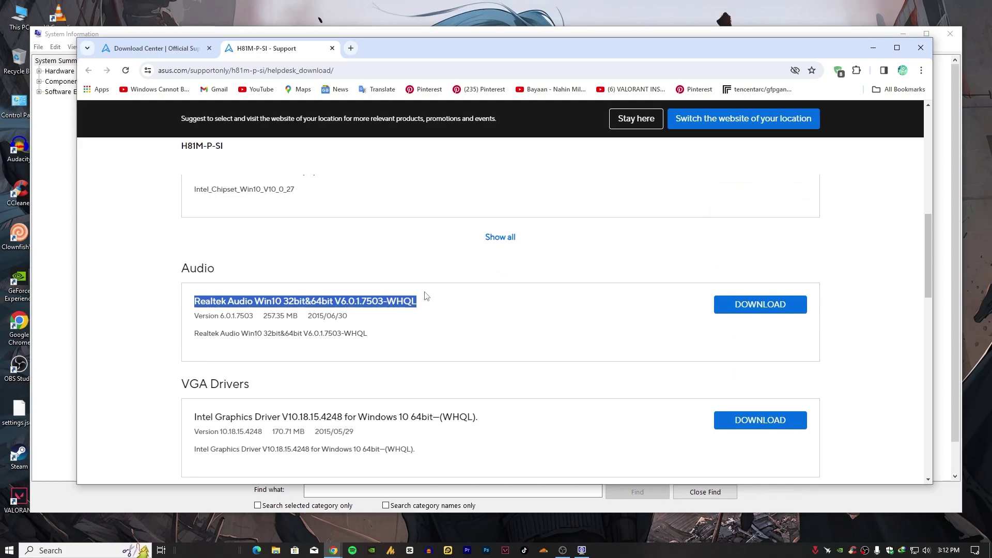
{"action": "mouse_move", "coordinate": [210, 321]}
{"action": "left_mouse_down"}
{"action": "mouse_move", "coordinate": [359, 318]}
{"action": "mouse_move", "coordinate": [305, 316]}
{"action": "left_mouse_up"}
{"action": "left_click", "coordinate": [336, 325]}
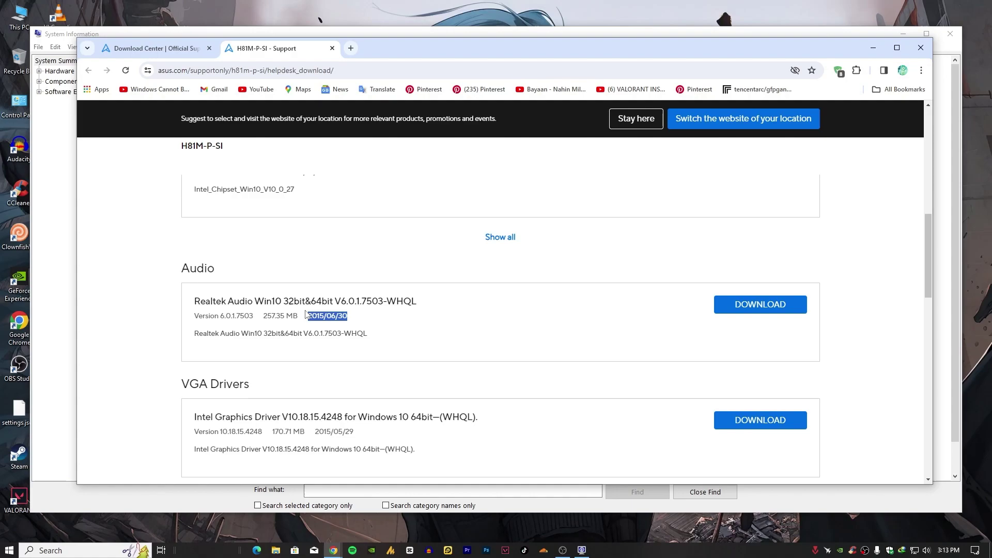
{"action": "left_click", "coordinate": [307, 314]}
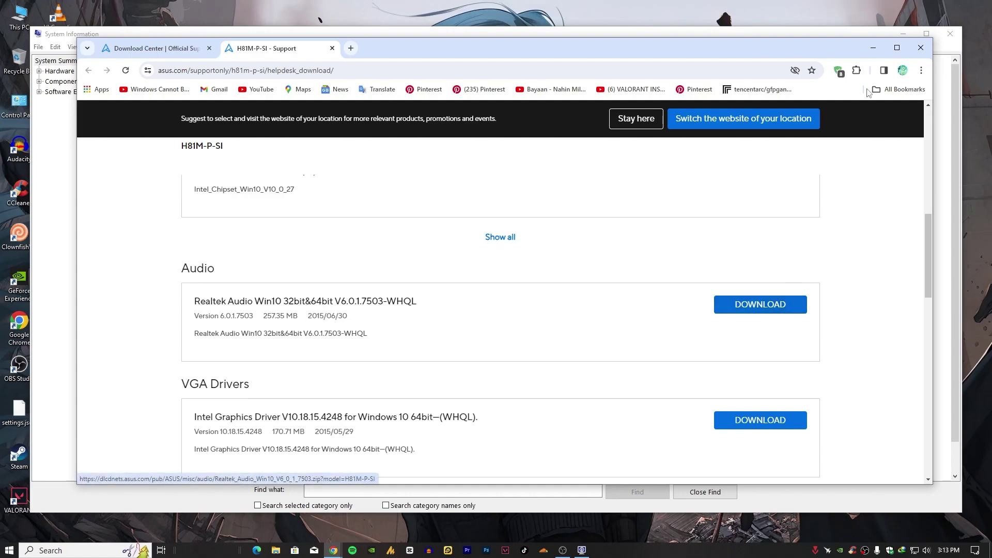
{"action": "left_click", "coordinate": [873, 48]}
- Minimize System Information, launch CCleaner from the tray, and rescan drivers in Driver Updater
{"action": "left_click", "coordinate": [902, 35]}
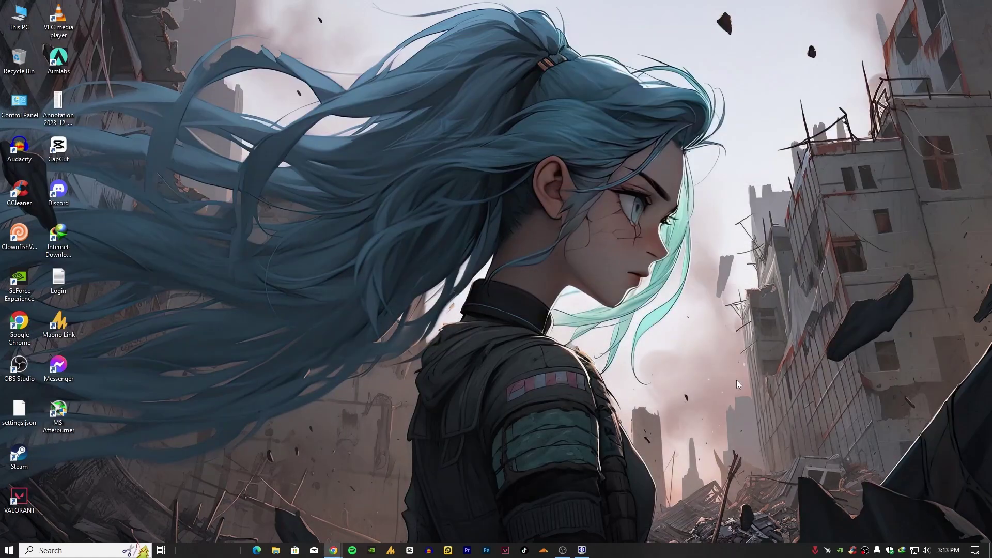
{"action": "right_click", "coordinate": [853, 550]}
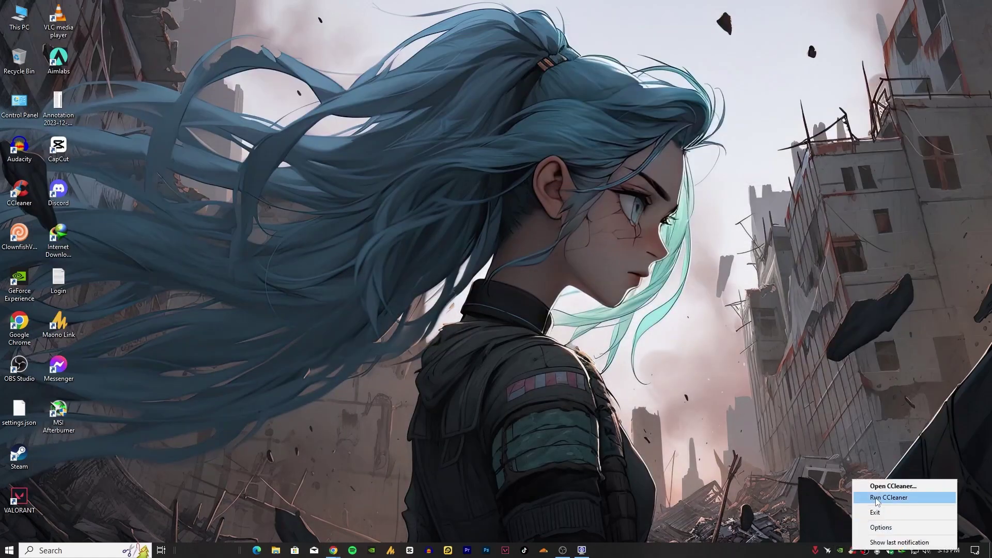
{"action": "left_click", "coordinate": [888, 487]}
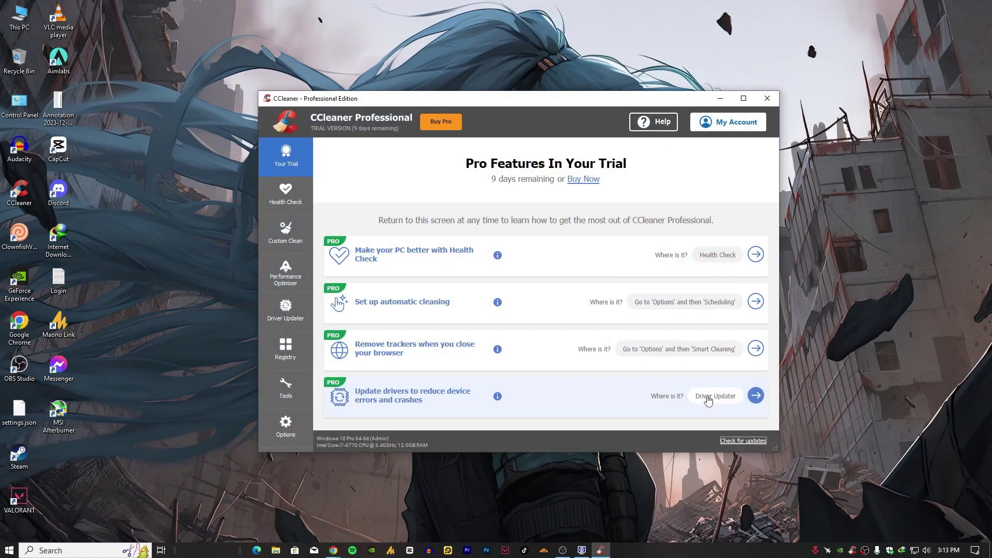
{"action": "left_click", "coordinate": [708, 400]}
{"action": "left_click", "coordinate": [289, 314]}
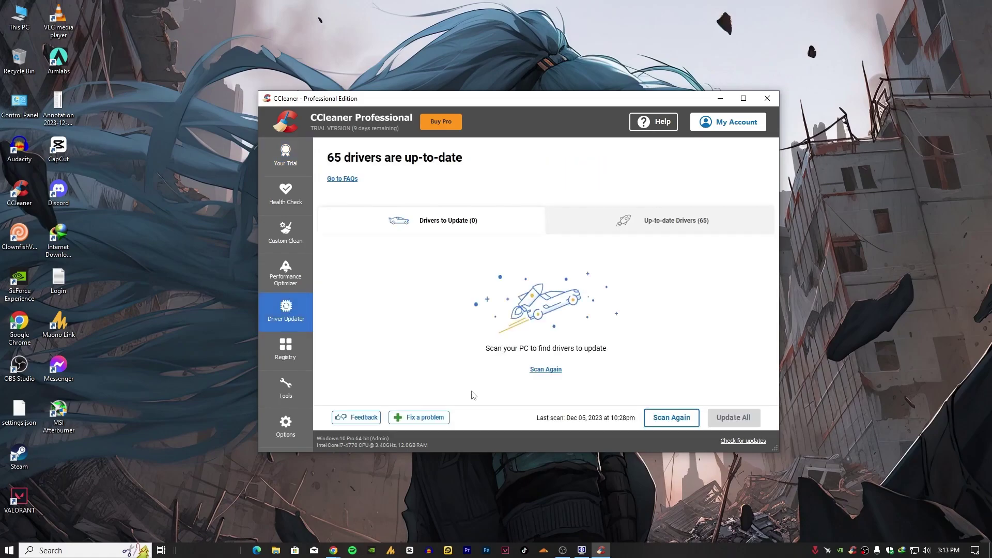
{"action": "left_click", "coordinate": [671, 417]}
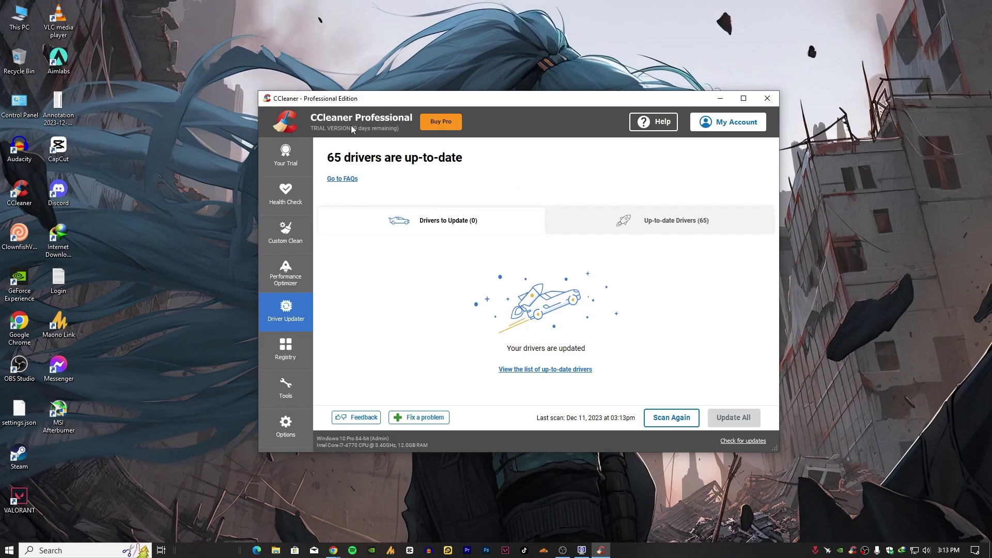
- Browse the 65 up-to-date drivers with the Audio category expanded, then close CCleaner
{"action": "left_click", "coordinate": [590, 223]}
{"action": "scroll", "coordinate": [471, 326], "scroll_direction": "down", "scroll_amount": 1}
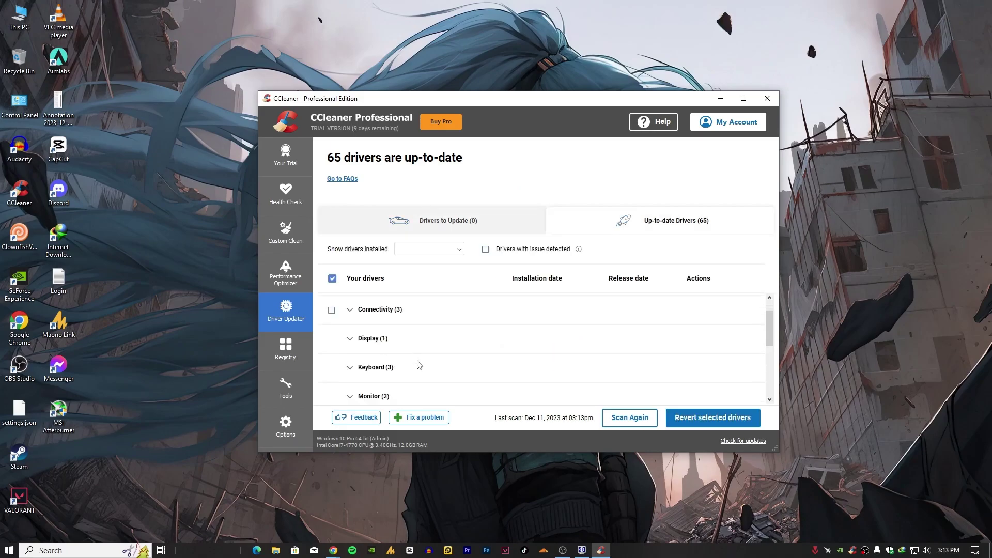
{"action": "scroll", "coordinate": [463, 380], "scroll_direction": "down", "scroll_amount": 1}
{"action": "scroll", "coordinate": [463, 381], "scroll_direction": "up", "scroll_amount": 1}
{"action": "scroll", "coordinate": [465, 381], "scroll_direction": "up", "scroll_amount": 1}
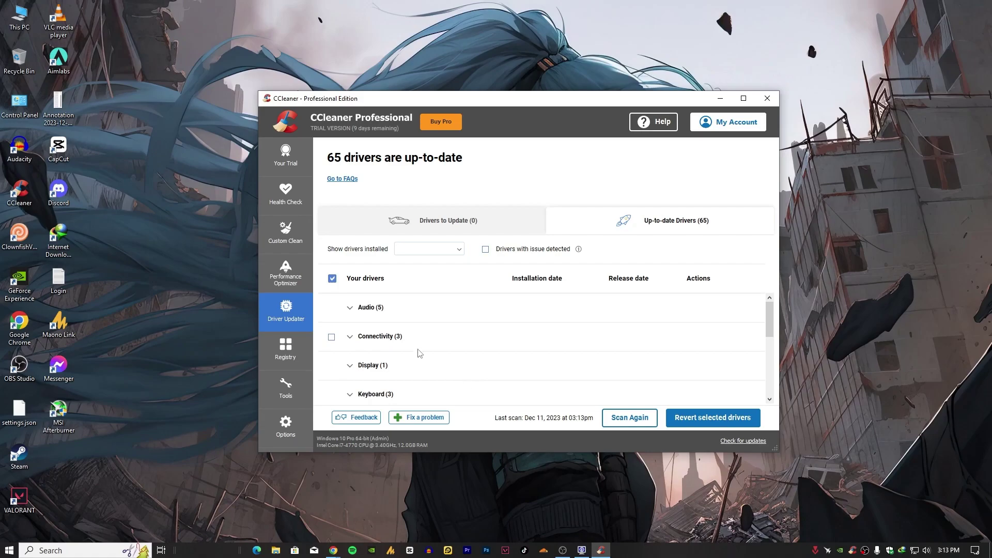
{"action": "left_click", "coordinate": [359, 309]}
{"action": "scroll", "coordinate": [427, 365], "scroll_direction": "down", "scroll_amount": 1}
{"action": "scroll", "coordinate": [428, 366], "scroll_direction": "down", "scroll_amount": 1}
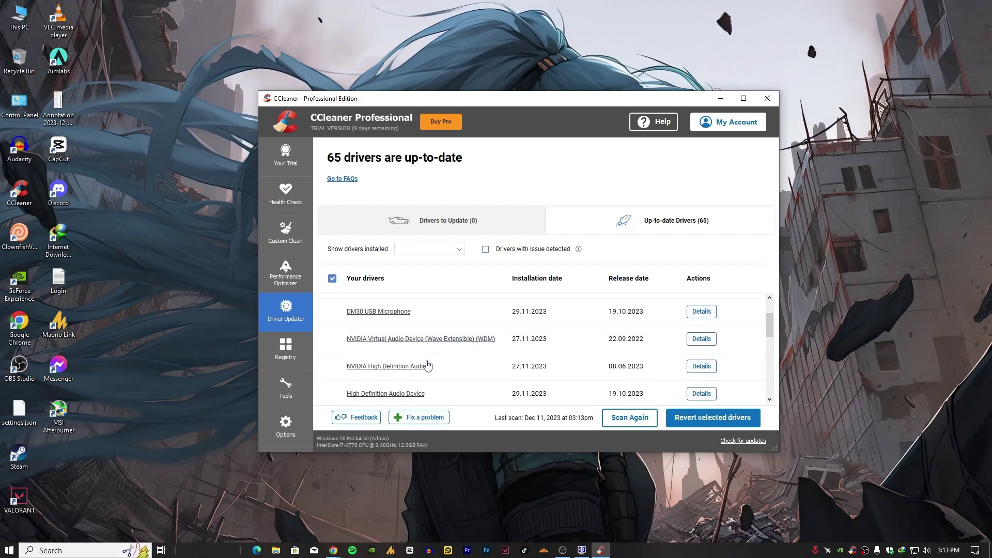
{"action": "scroll", "coordinate": [465, 374], "scroll_direction": "down", "scroll_amount": 1}
{"action": "scroll", "coordinate": [474, 381], "scroll_direction": "down", "scroll_amount": 1}
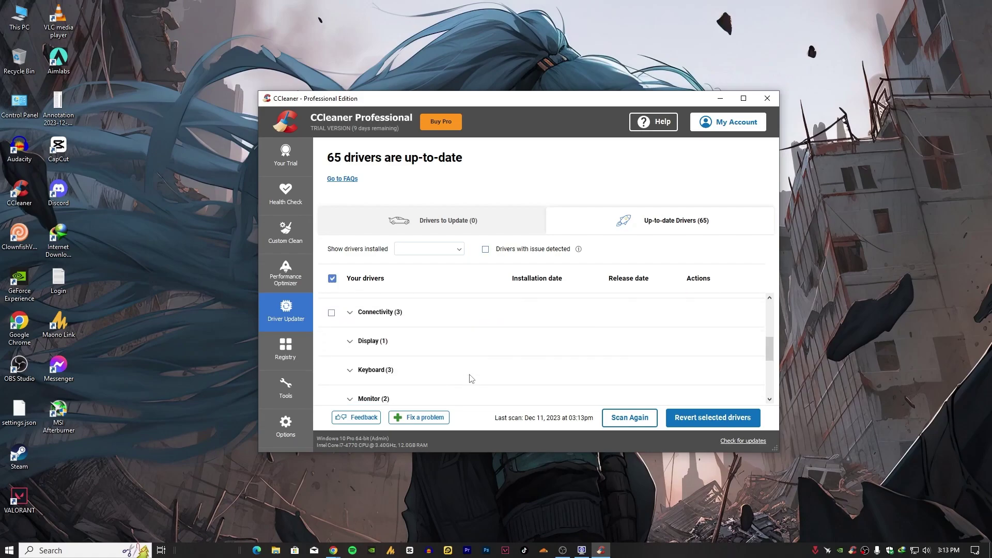
{"action": "left_click", "coordinate": [765, 100]}
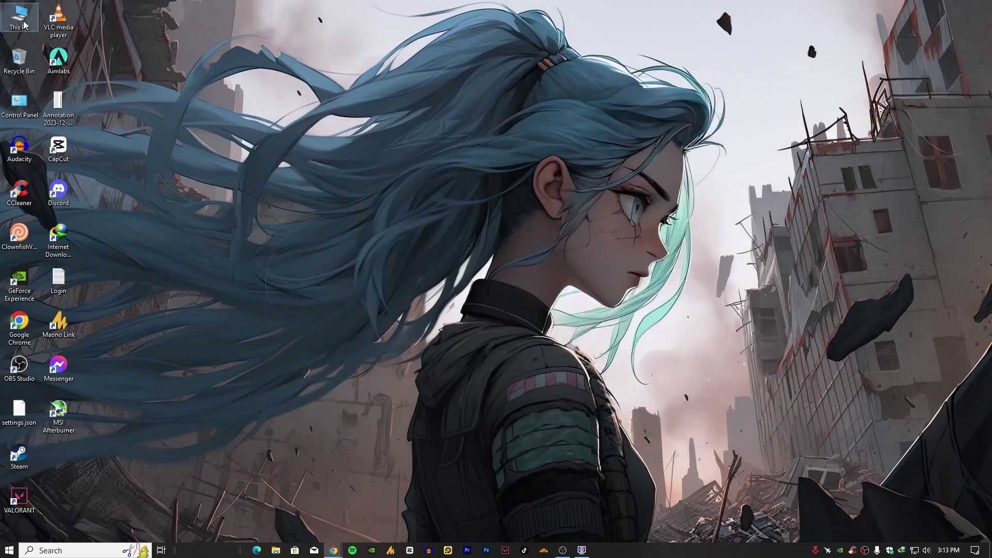
- Open Control Panel > Hardware and Sound > Sound on the Recording tab
{"action": "left_click", "coordinate": [9, 550]}
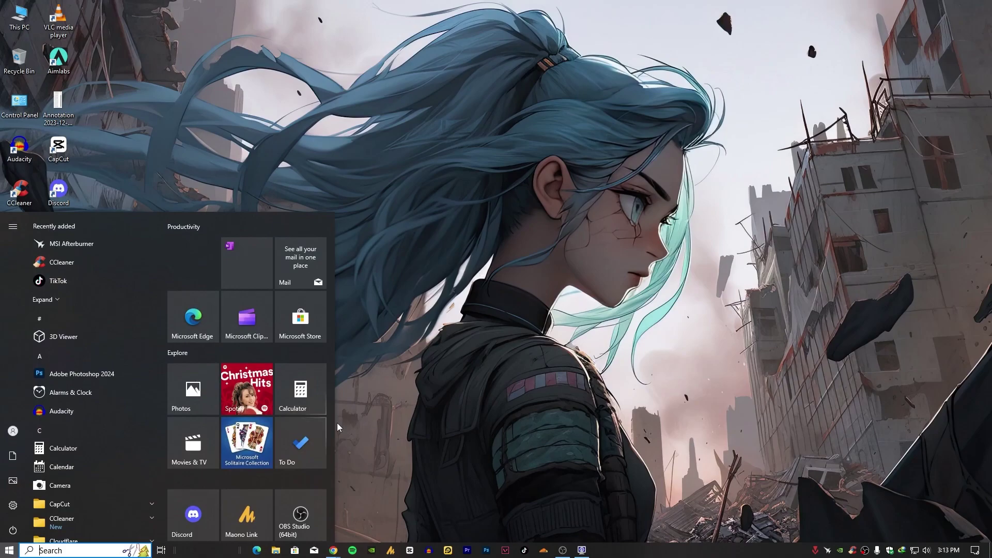
{"action": "type", "text": "control"}
{"action": "key", "text": "Return"}
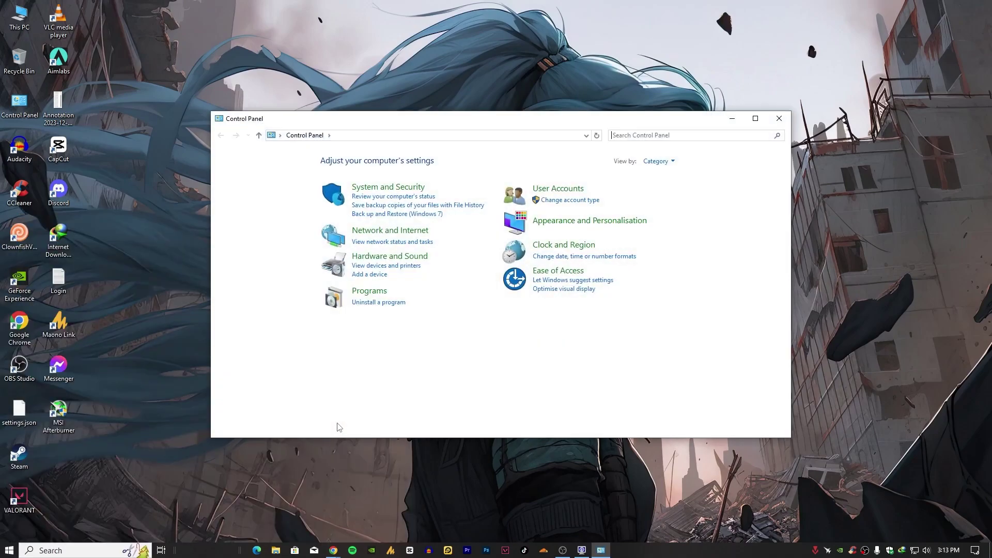
{"action": "left_click", "coordinate": [392, 257]}
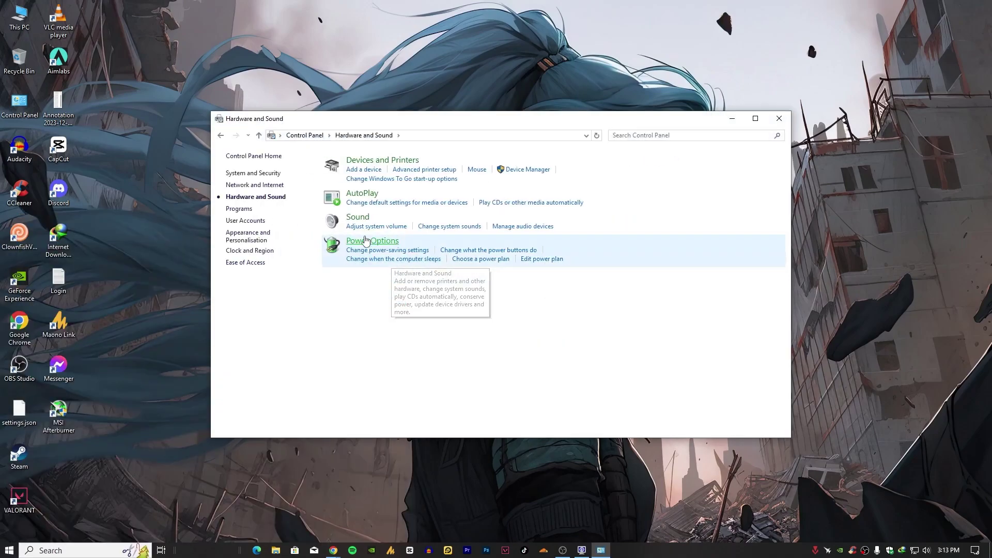
{"action": "left_click", "coordinate": [361, 218]}
{"action": "left_click_drag", "start_coordinate": [128, 66], "coordinate": [318, 81]}
{"action": "left_click", "coordinate": [295, 95]}
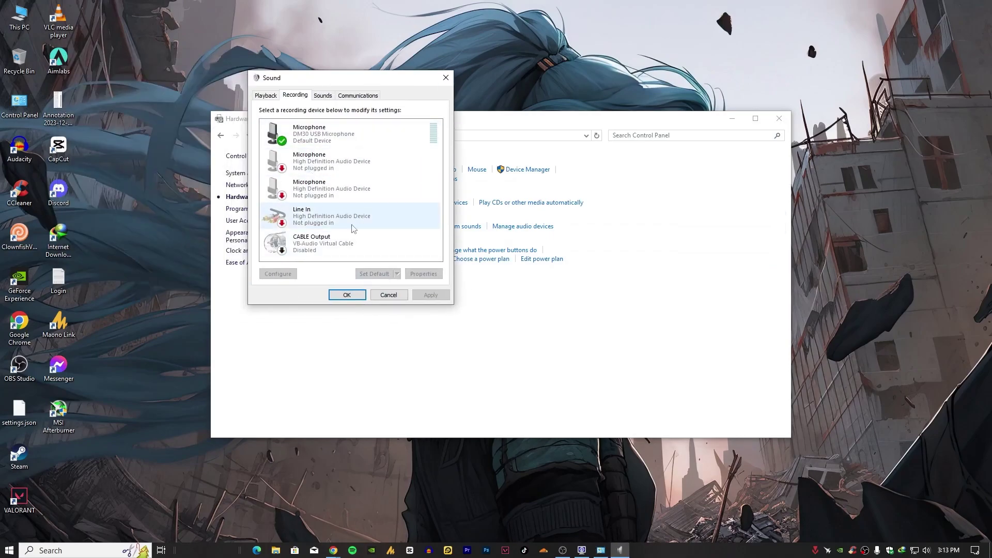
- Show disabled and disconnected recording devices, inspect CABLE Output and the microphones, then click OK
{"action": "right_click", "coordinate": [409, 255]}
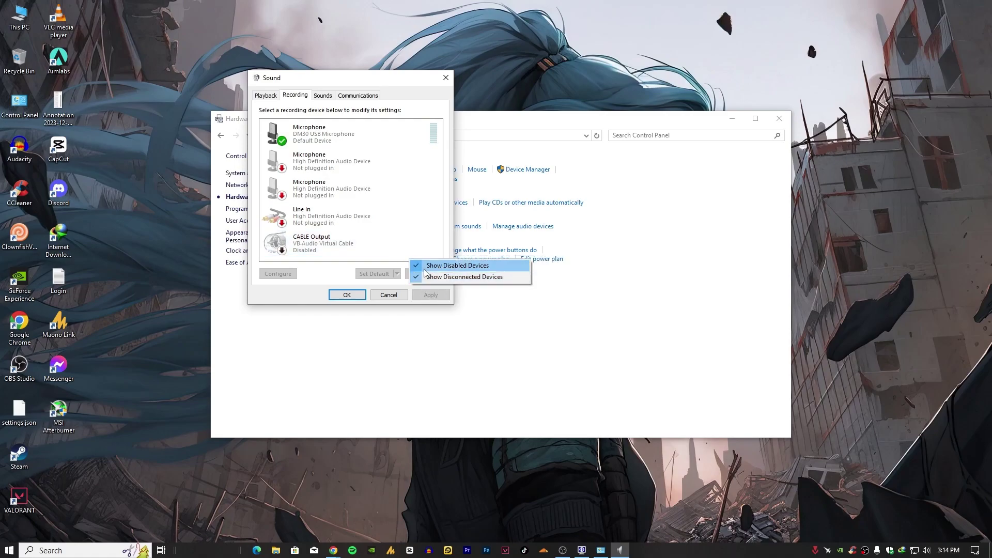
{"action": "left_click", "coordinate": [393, 253]}
{"action": "right_click", "coordinate": [389, 256]}
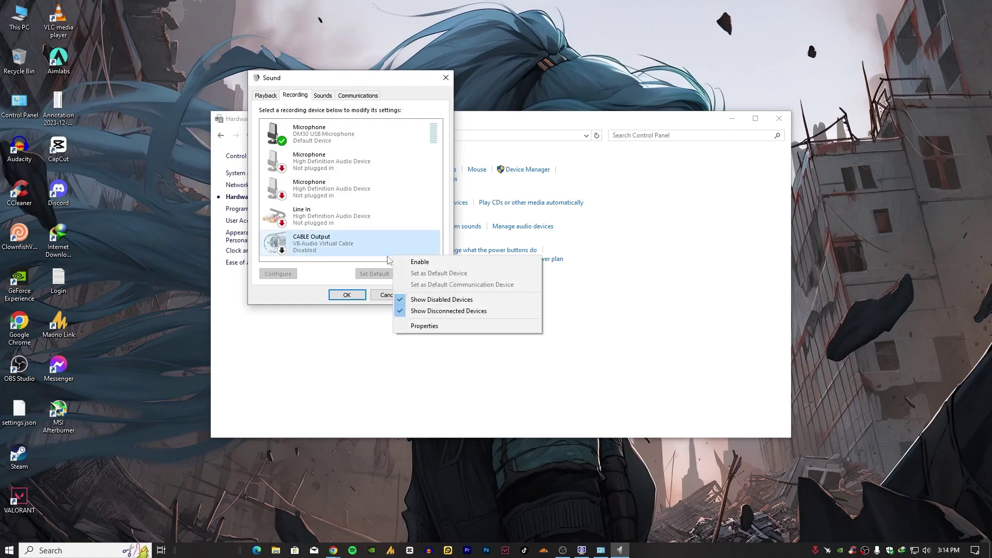
{"action": "left_click", "coordinate": [389, 260]}
{"action": "right_click", "coordinate": [387, 259]}
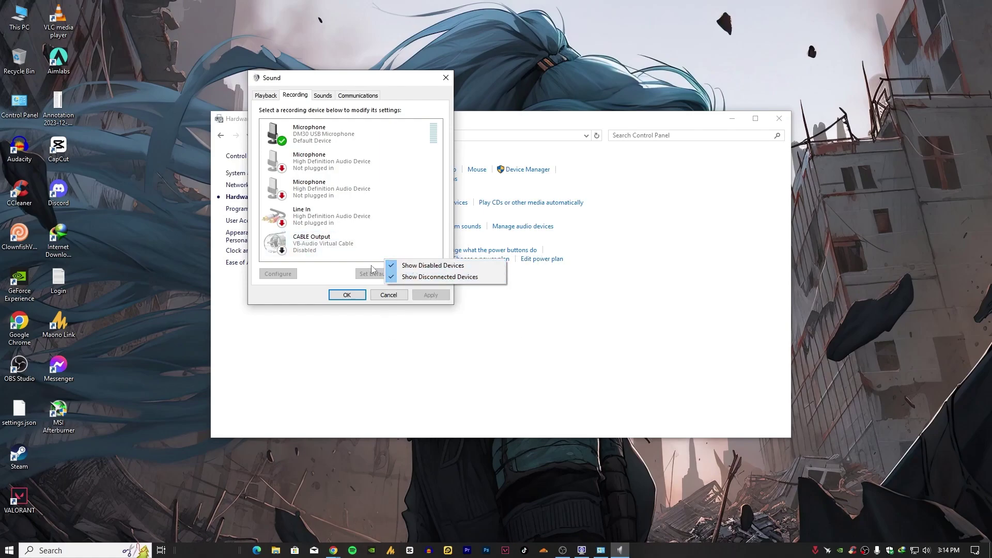
{"action": "left_click", "coordinate": [289, 183]}
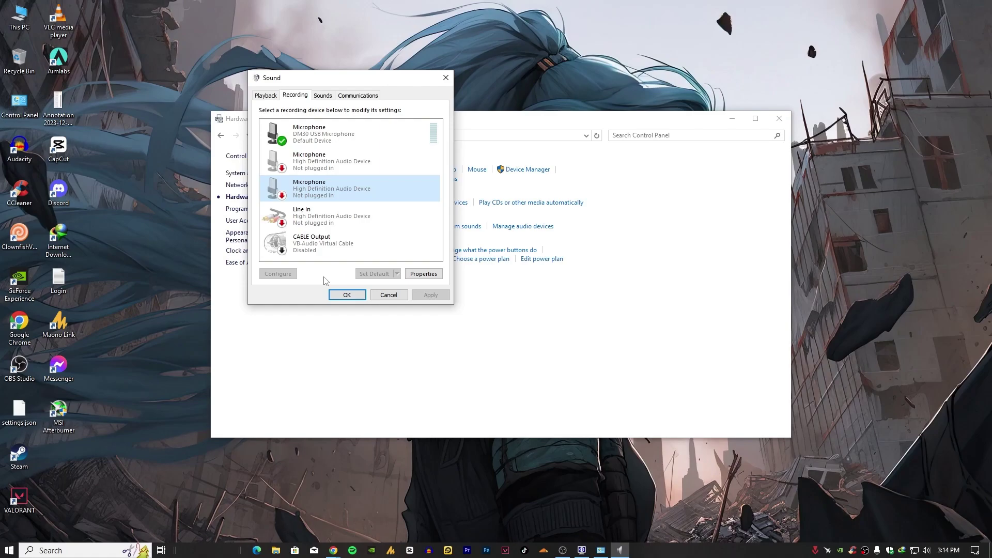
{"action": "left_click", "coordinate": [347, 295]}
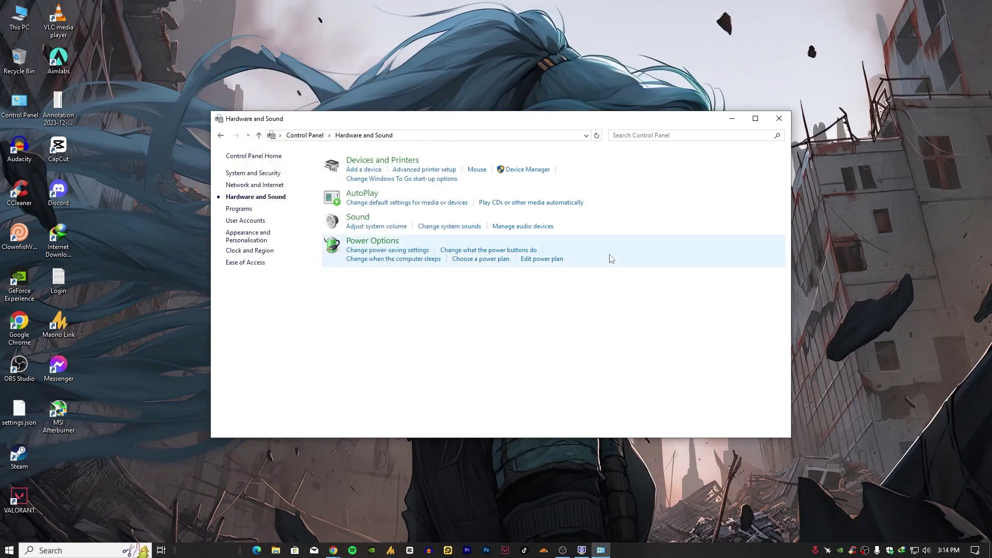
- Close the Hardware and Sound Control Panel window
{"action": "left_click", "coordinate": [780, 120]}
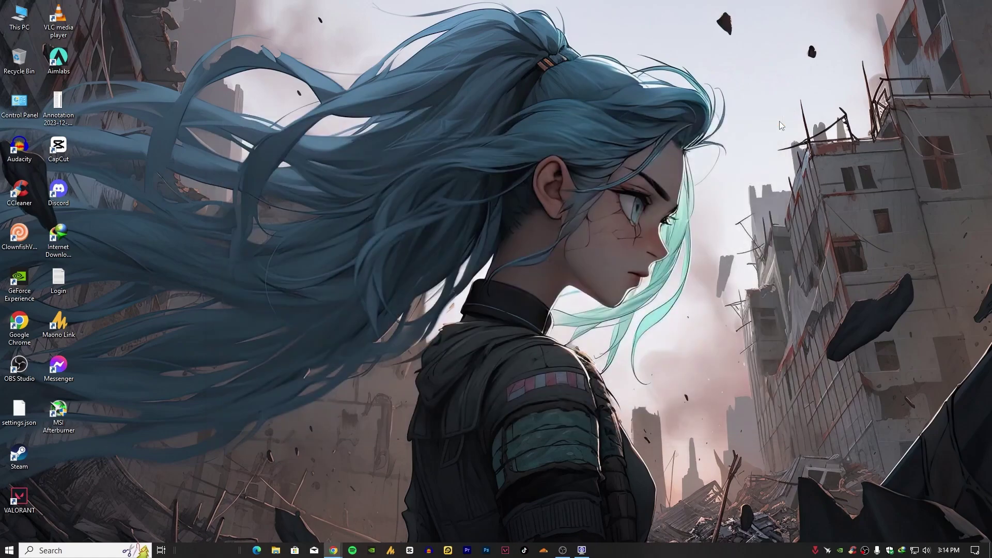